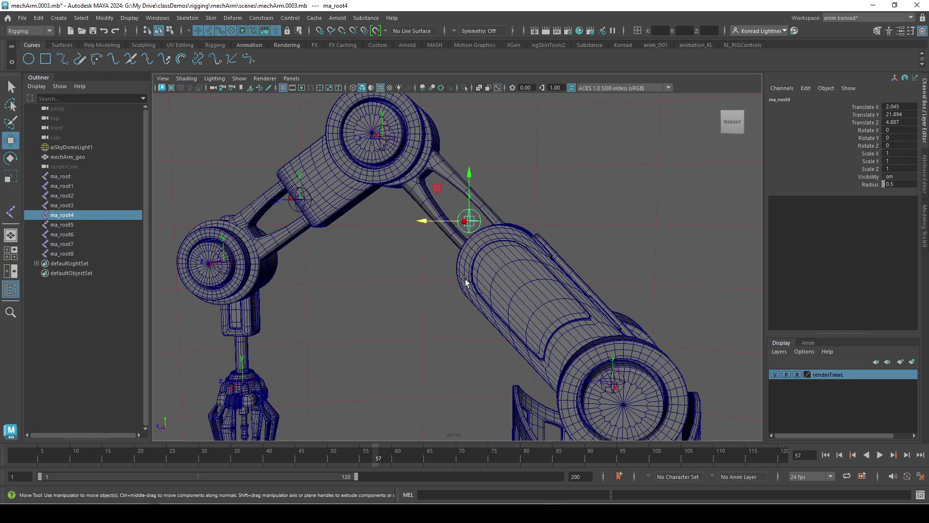
Examine where the ma_root4 joint sits between the struts of the arm, from close up and from the side
alt+drag(464, 282, 413, 324)
alt+right_drag(413, 324, 521, 349)
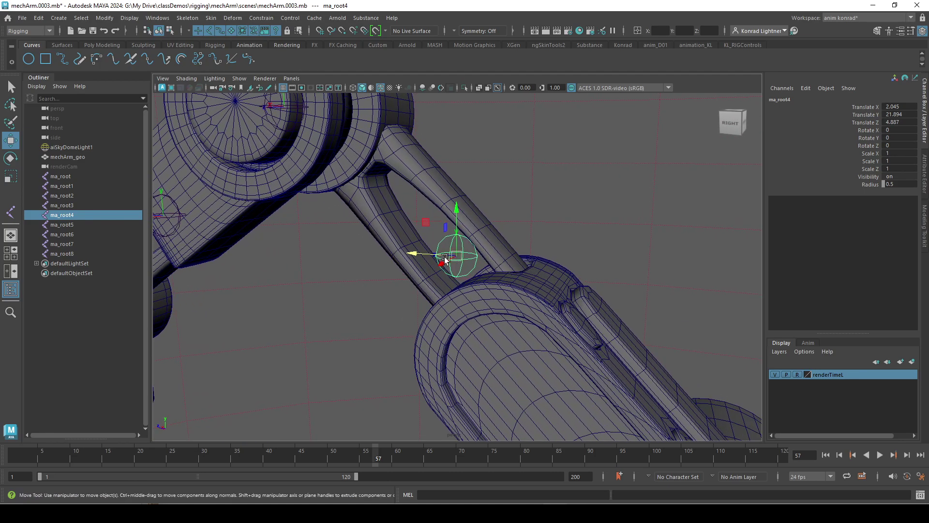
alt+drag(376, 338, 384, 357)
click(639, 200)
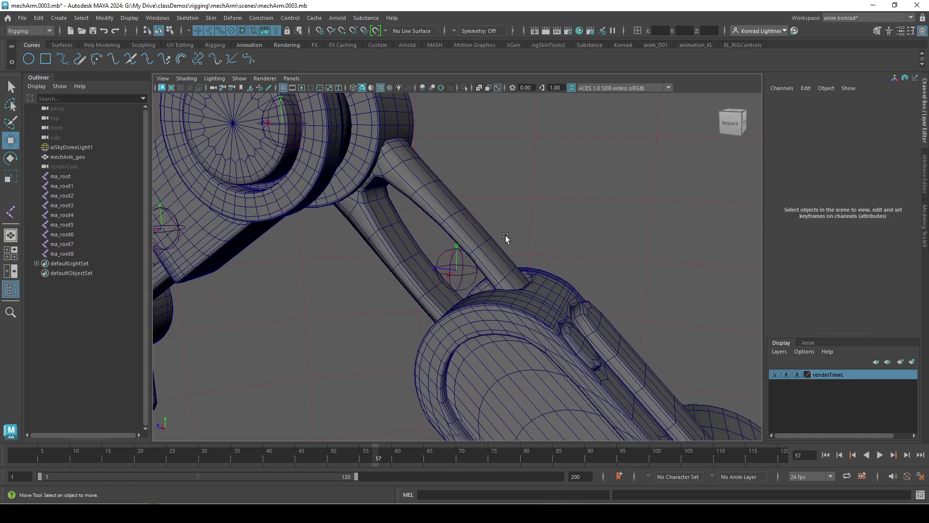
alt+right_drag(506, 232, 369, 274)
alt+drag(445, 300, 533, 272)
alt+middle_drag(534, 272, 517, 316)
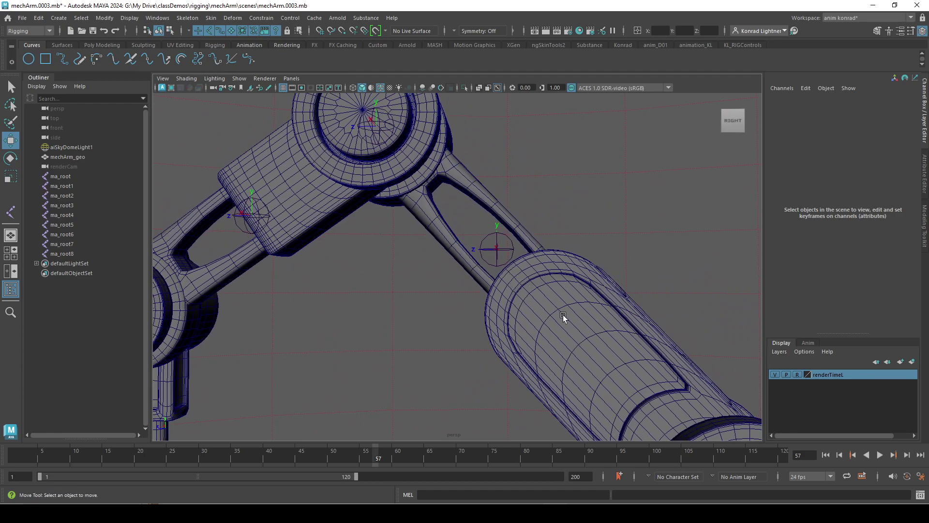
Try to slide the ma_root4 joint along its Z axis, then undo the move
click(497, 249)
drag(450, 250, 381, 246)
key(ctrl+z)
Examine the placement and axis directions of the joints along the whole mechanical arm
alt+middle_drag(511, 267, 519, 295)
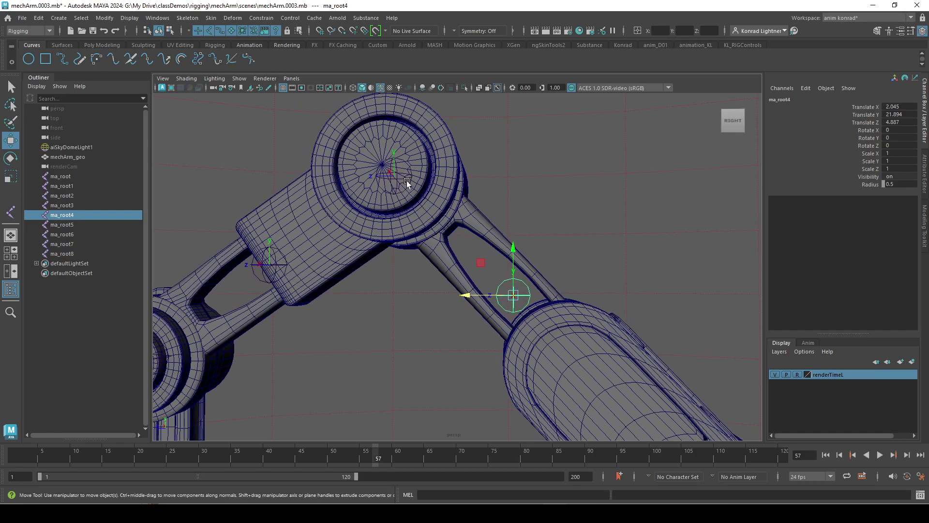
alt+right_drag(548, 371, 480, 350)
alt+drag(508, 319, 485, 347)
click(464, 323)
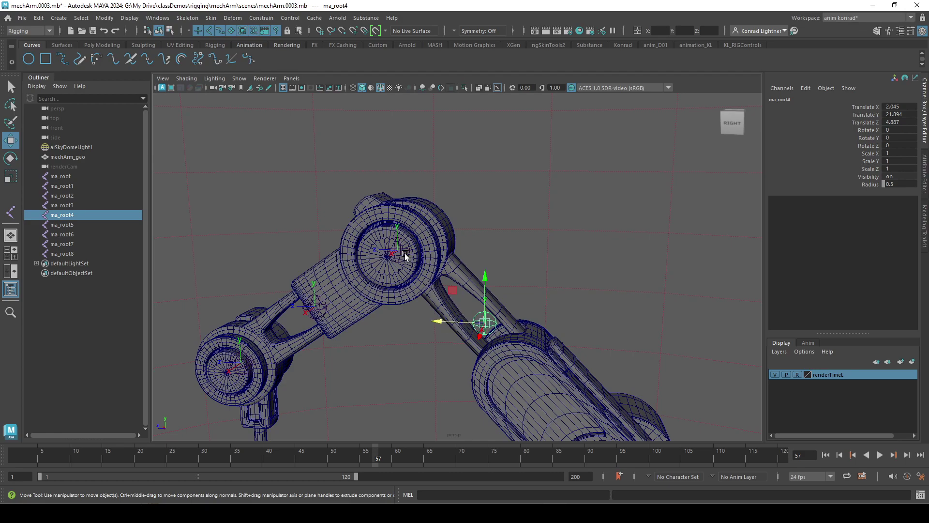
alt+middle_drag(386, 378, 362, 276)
scroll(387, 314, down, 2)
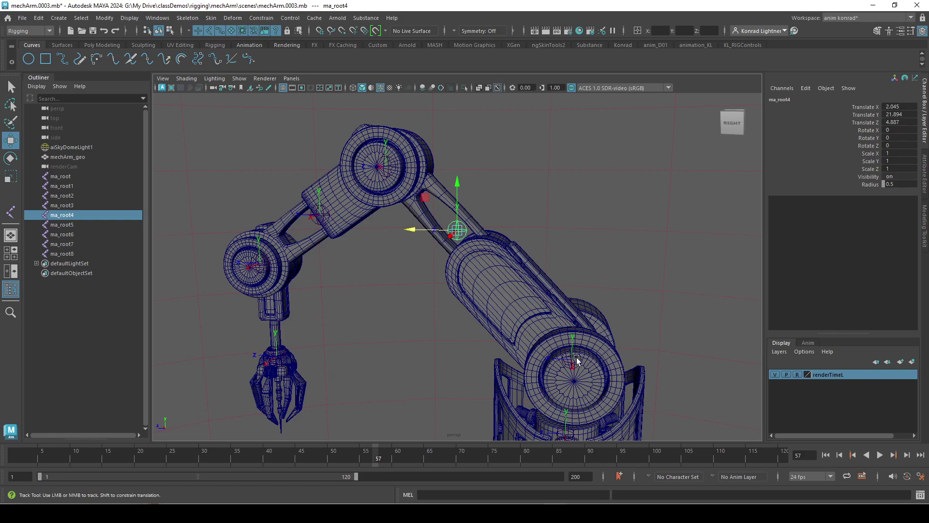
alt+drag(509, 297, 510, 295)
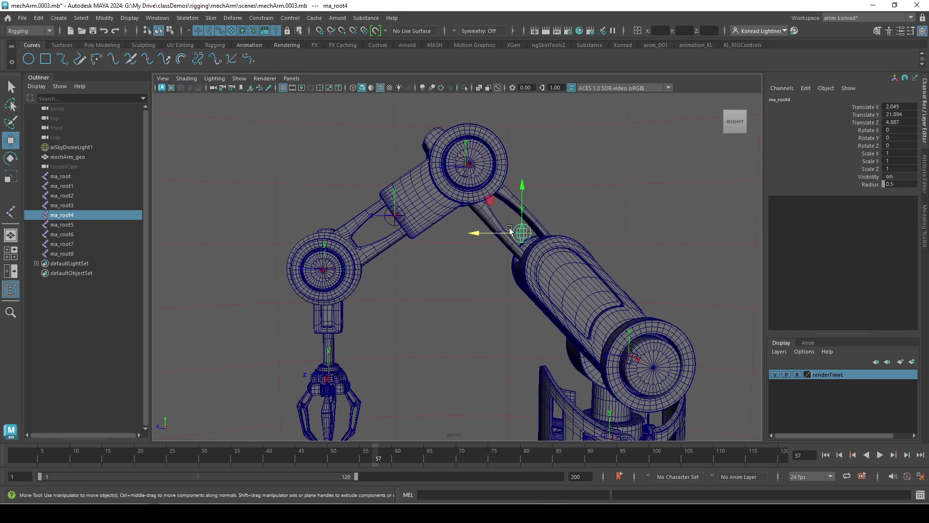
click(422, 207)
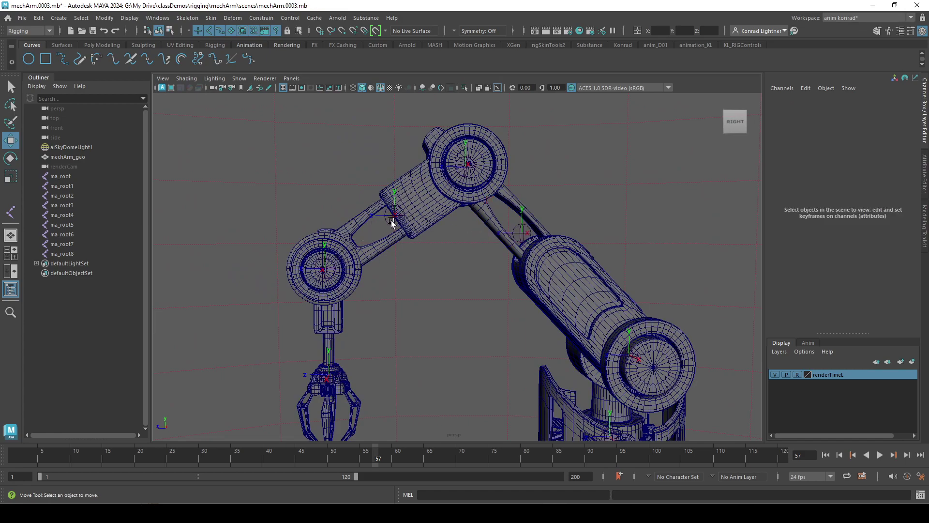
Try to move the ma_root6 joint along its Z axis, then undo the move
click(391, 220)
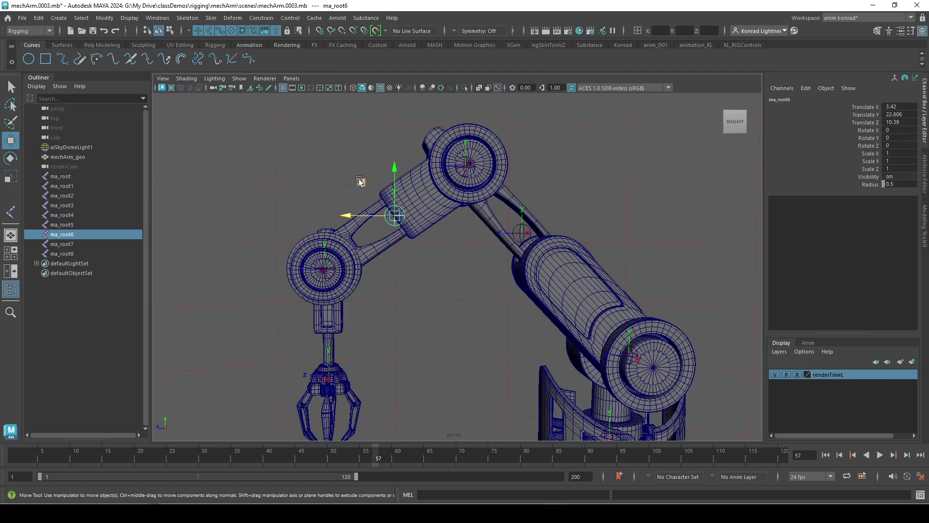
drag(359, 180, 333, 219)
key(ctrl+z)
key(ctrl+z)
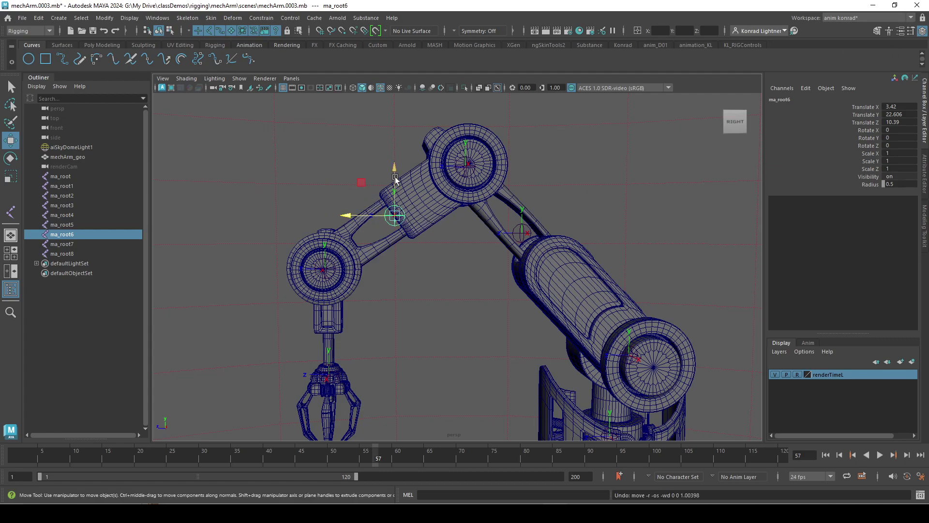
Open the aim constraint options and place their window clear of the arm
alt+drag(645, 280, 524, 283)
alt+right_drag(525, 284, 504, 349)
alt+drag(445, 346, 523, 329)
alt+middle_drag(523, 330, 450, 330)
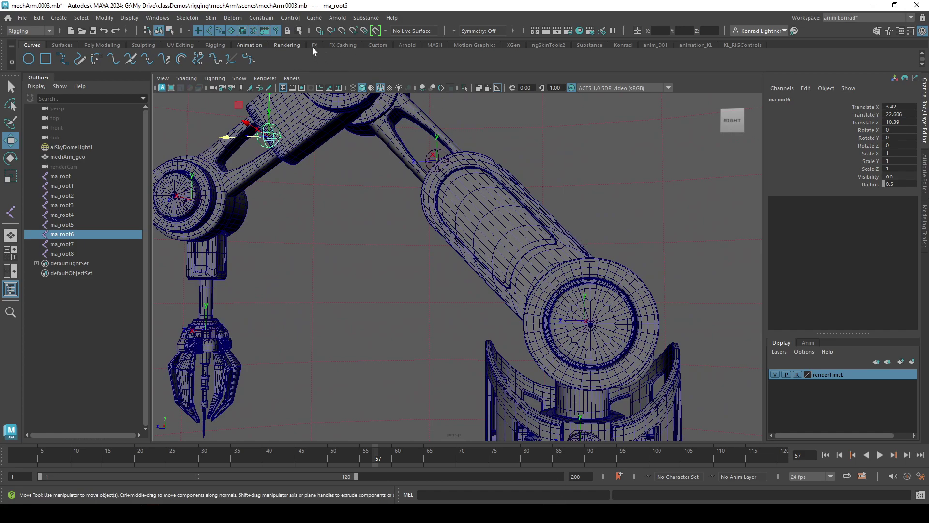
click(270, 18)
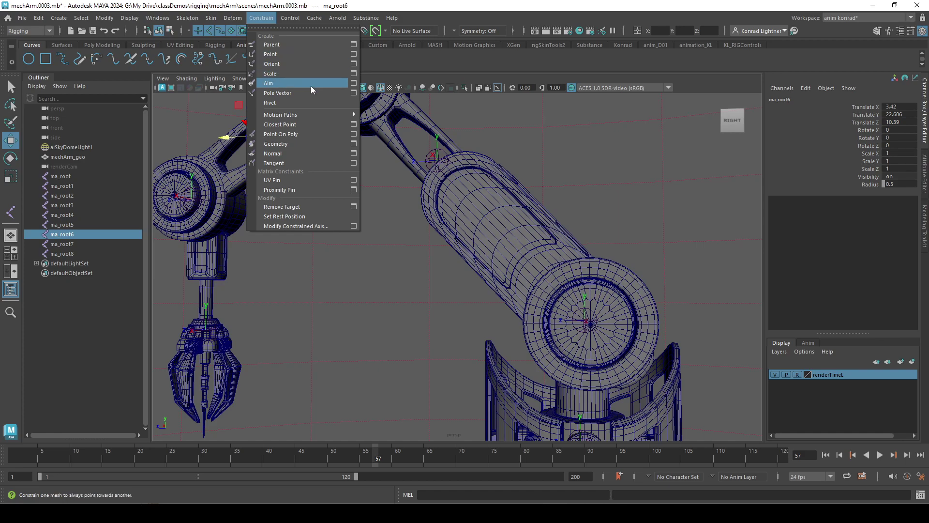
click(353, 87)
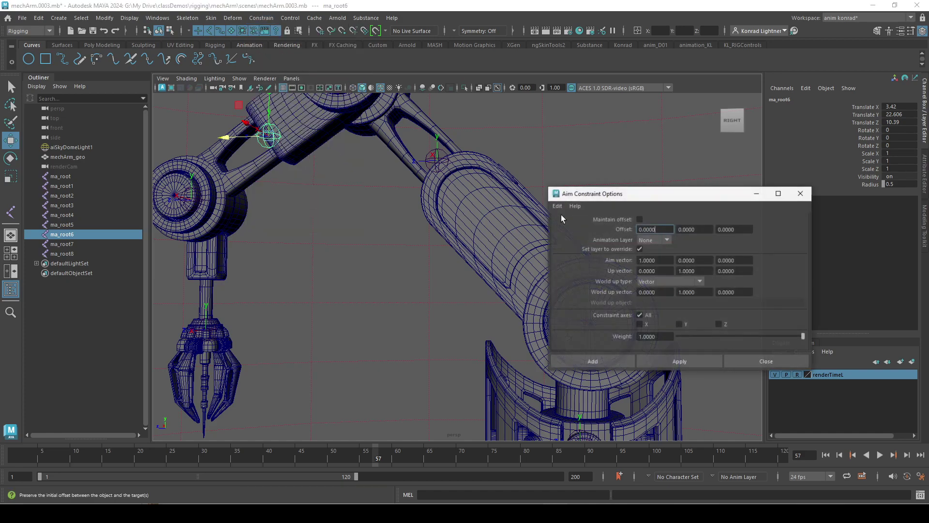
drag(665, 196, 770, 125)
Set the Z component of the aim vector to 1
alt+middle_drag(552, 197, 513, 228)
alt+right_drag(584, 275, 523, 263)
alt+drag(524, 264, 459, 274)
alt+right_drag(459, 274, 483, 282)
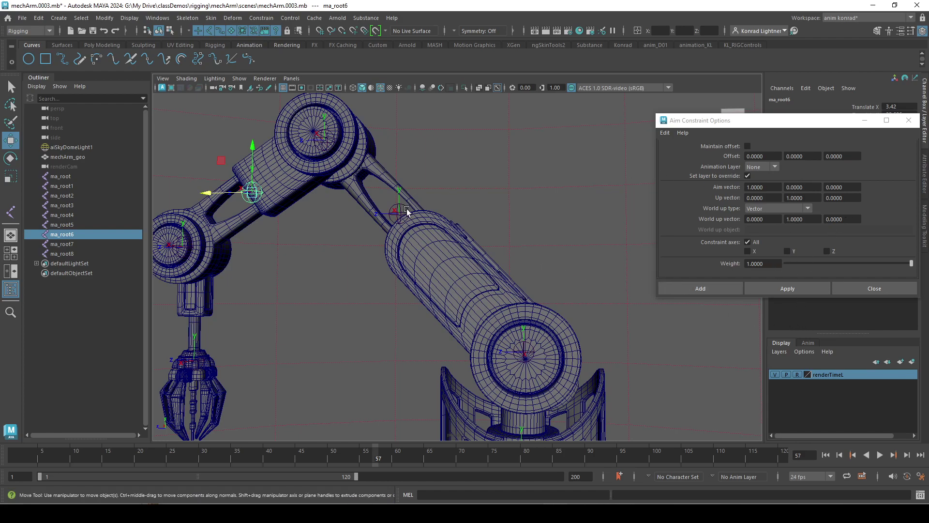
alt+drag(406, 213, 392, 301)
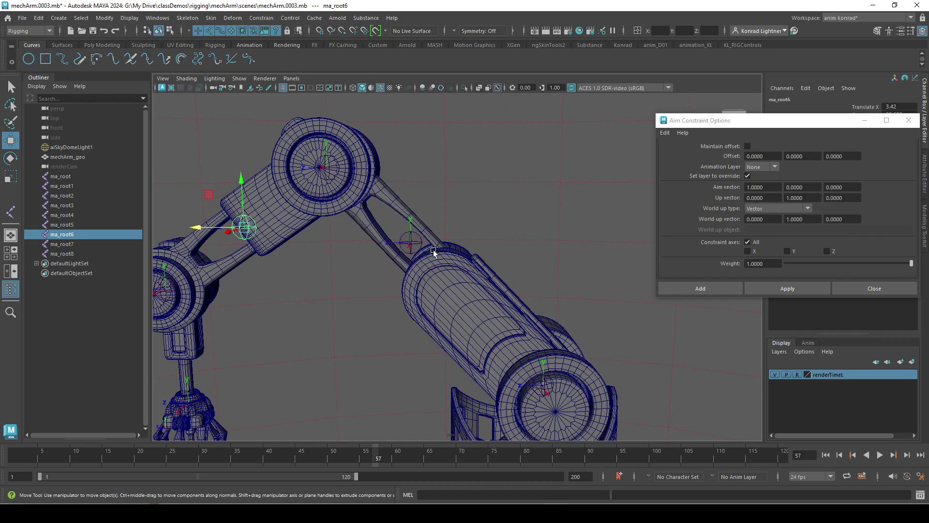
alt+drag(510, 318, 524, 328)
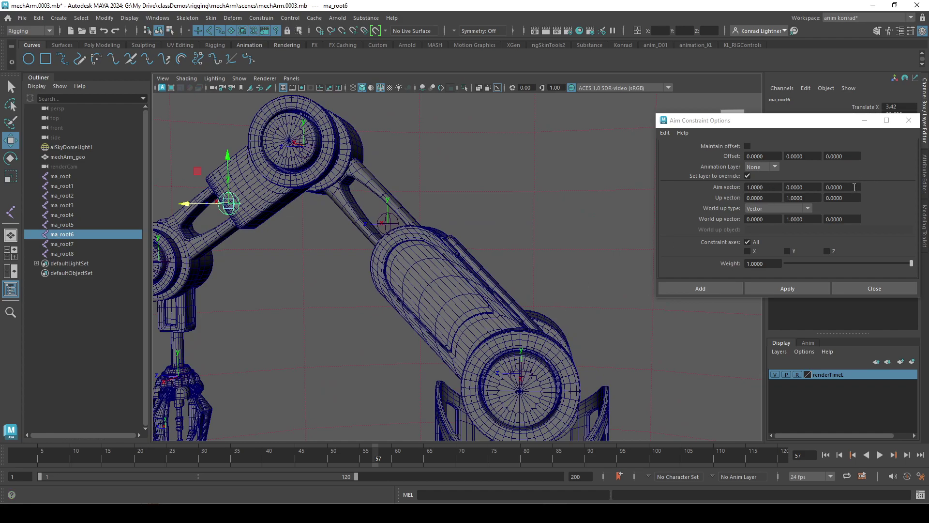
click(854, 187)
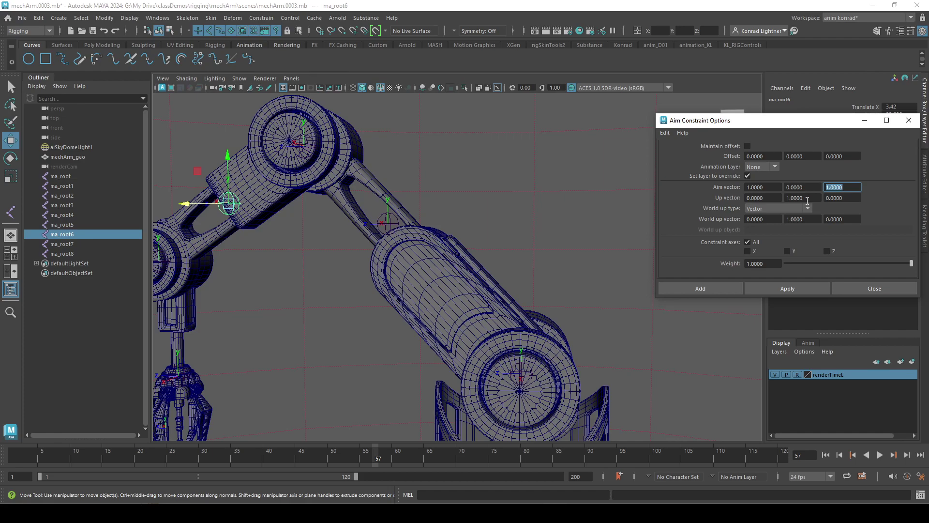
Try to constrain ma_root4 to aim at ma_root3 with an aim vector of 1, 0, 1
click(515, 372)
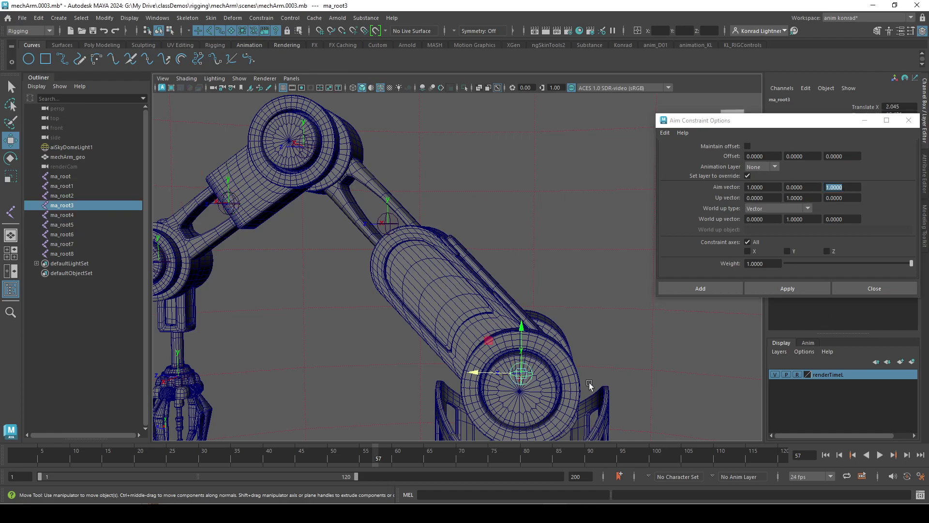
shift+click(380, 223)
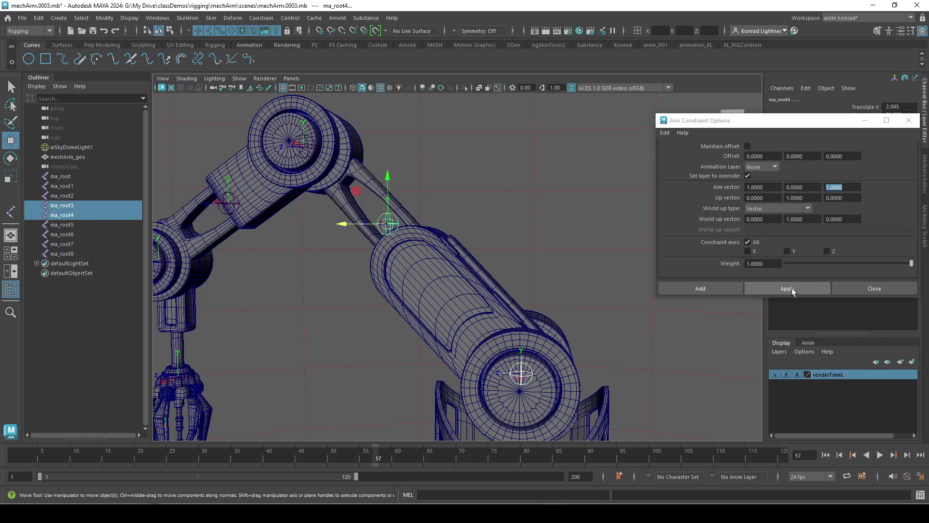
click(788, 289)
alt+drag(546, 325, 435, 346)
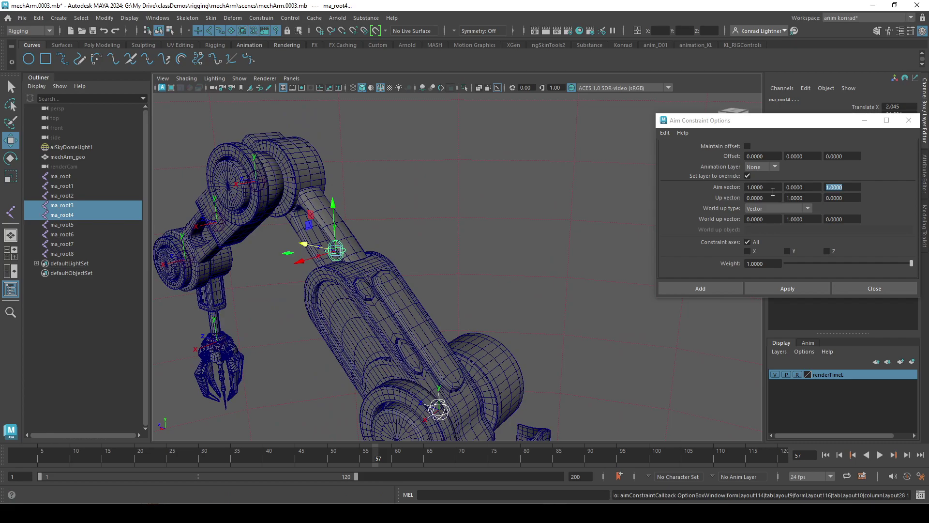
Set the X component of the aim vector to 0
drag(773, 190, 683, 162)
text(0)
key(Return)
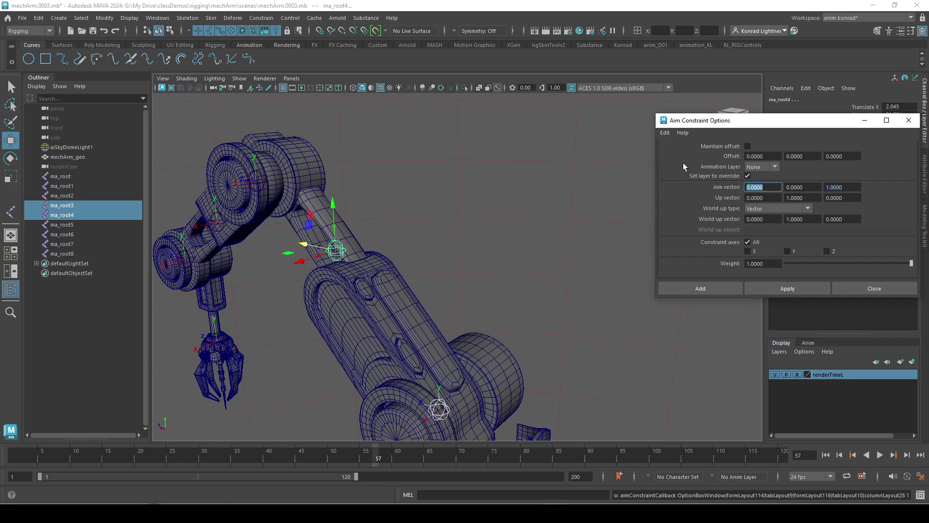
alt+drag(455, 276, 488, 269)
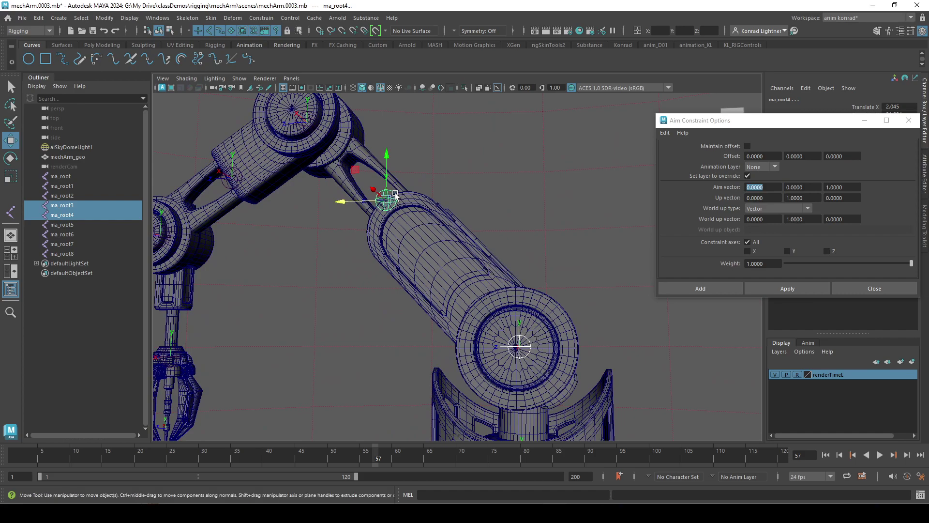
Constrain ma_root3 to aim at ma_root4 using the aim vector 0, 0, 1, and check its orientation
key(ctrl+z)
shift+click(530, 351)
key(ctrl+z)
shift+click(534, 355)
click(785, 288)
alt+drag(456, 349, 434, 367)
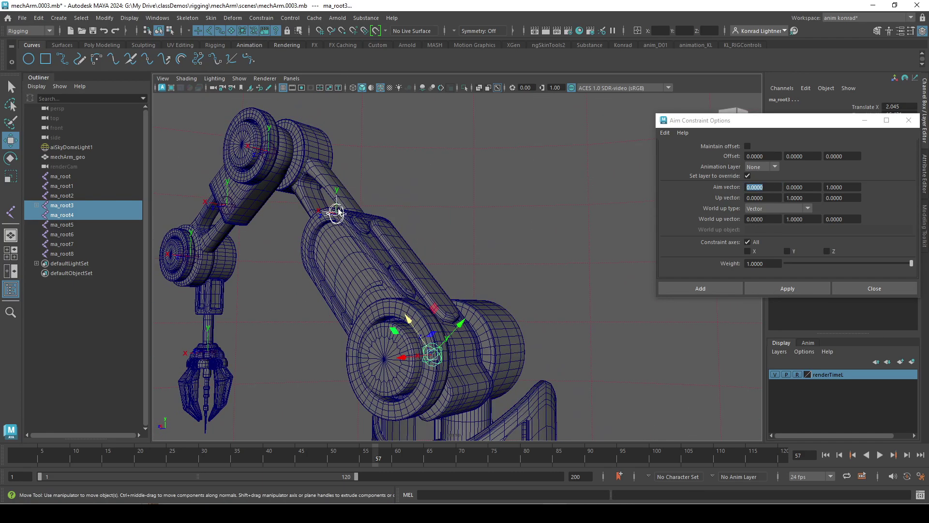
alt+drag(425, 274, 482, 290)
click(579, 240)
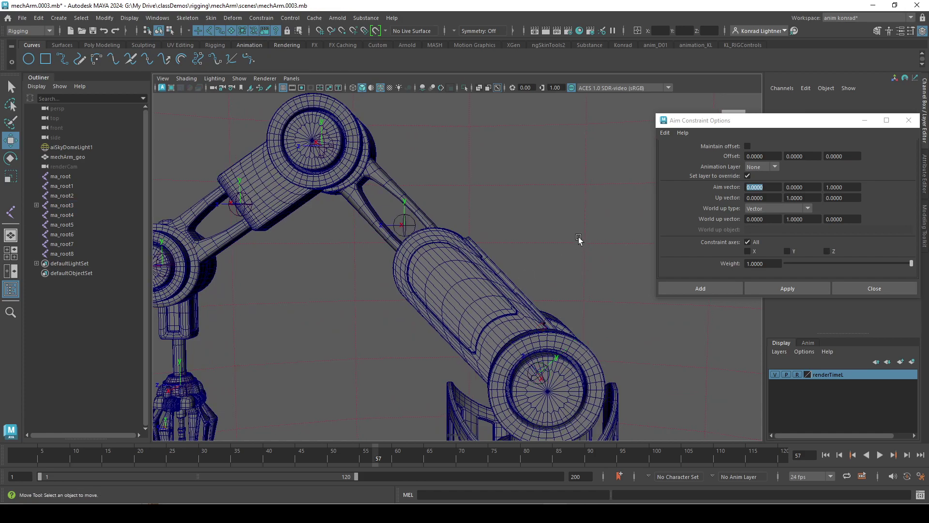
Set the Z component of the aim vector to -1 for the ma_root4 joint
click(412, 227)
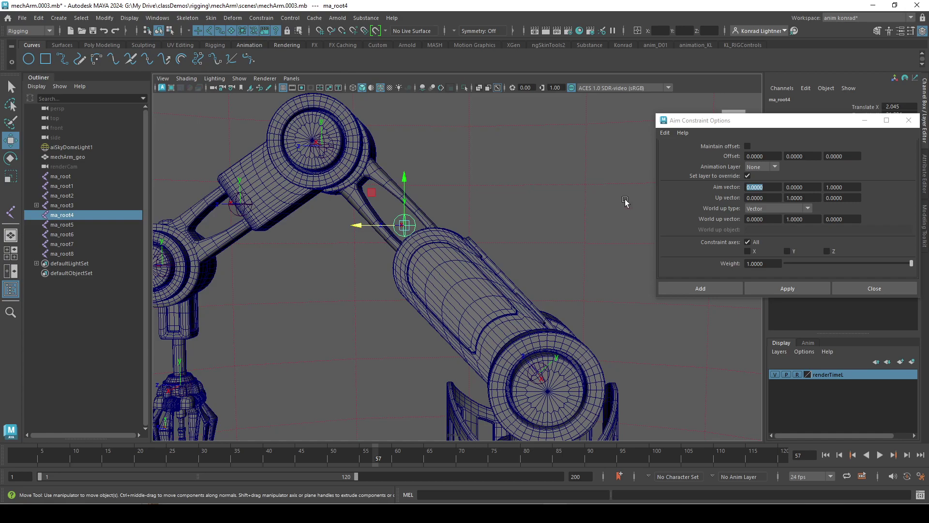
click(831, 187)
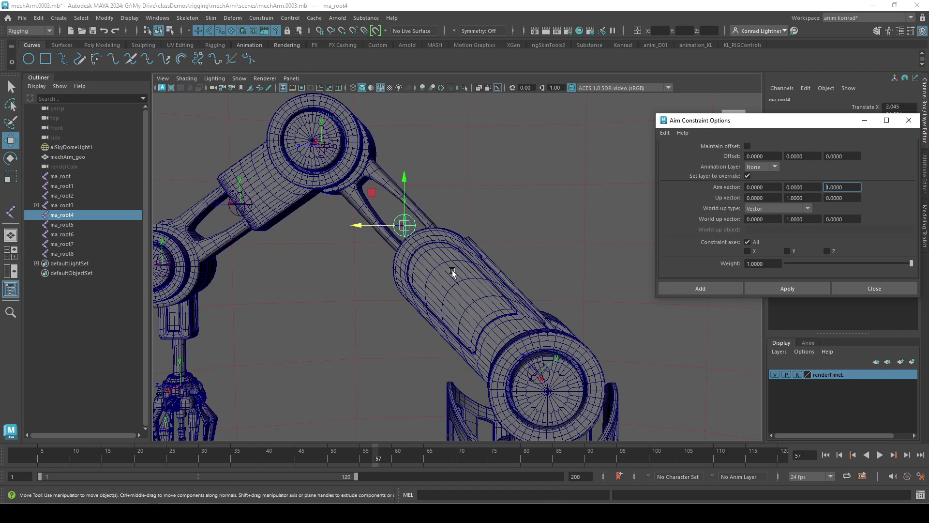
click(377, 226)
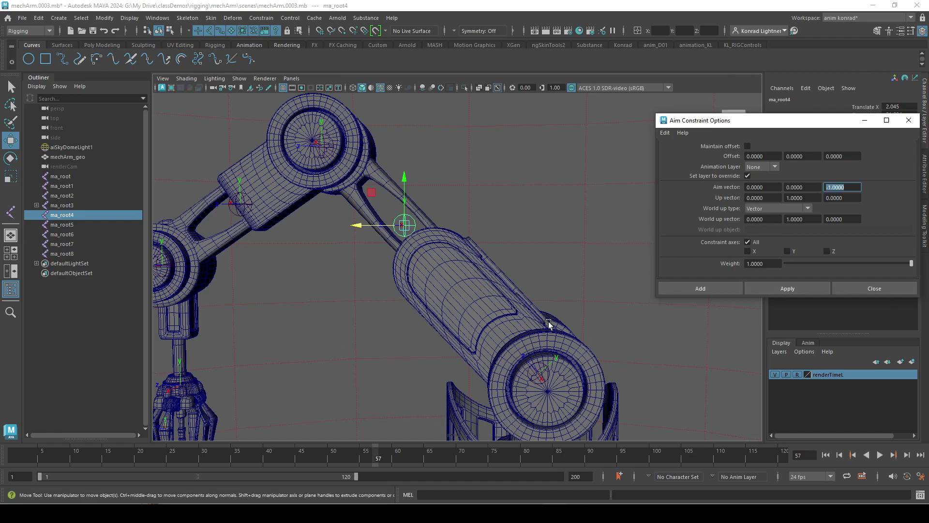
click(617, 331)
Try to aim-constrain ma_root4 to ma_root3, then undo the constraint
click(541, 378)
shift+click(400, 218)
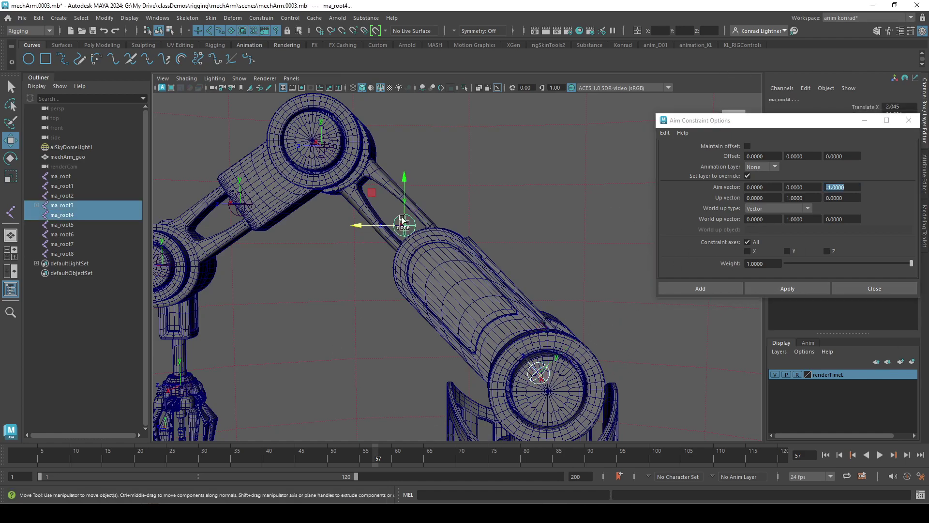
click(502, 204)
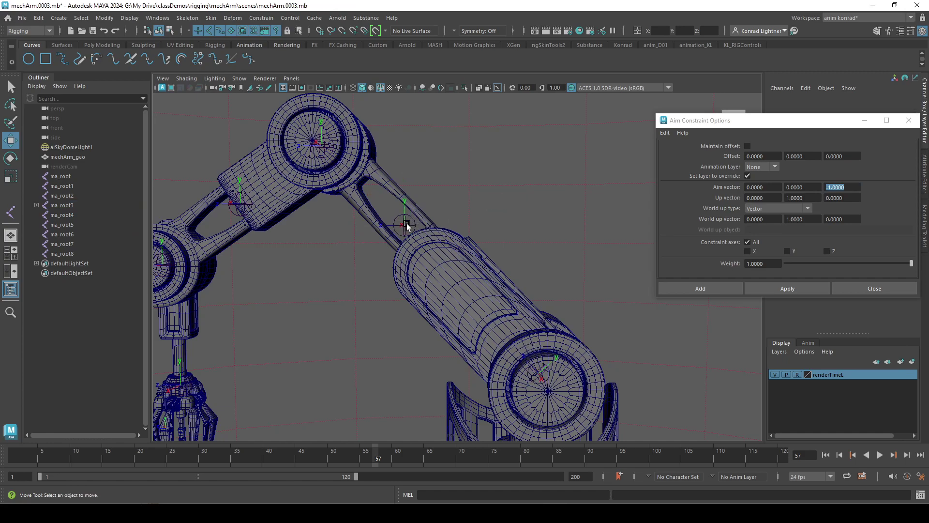
click(404, 224)
shift+click(541, 375)
click(786, 287)
click(617, 254)
key(ctrl+z)
key(ctrl+z)
Try aiming ma_root4 at ma_root3 with the aim vector's Z component at 1
click(557, 222)
click(552, 366)
shift+click(404, 227)
click(787, 288)
Examine the direction of ma_root4's axes up close
alt+drag(610, 279, 595, 285)
alt+middle_drag(442, 281, 473, 294)
alt+right_drag(473, 294, 551, 319)
alt+drag(552, 319, 525, 319)
alt+middle_drag(387, 310, 520, 321)
alt+right_drag(520, 321, 527, 321)
alt+drag(527, 322, 550, 266)
click(626, 270)
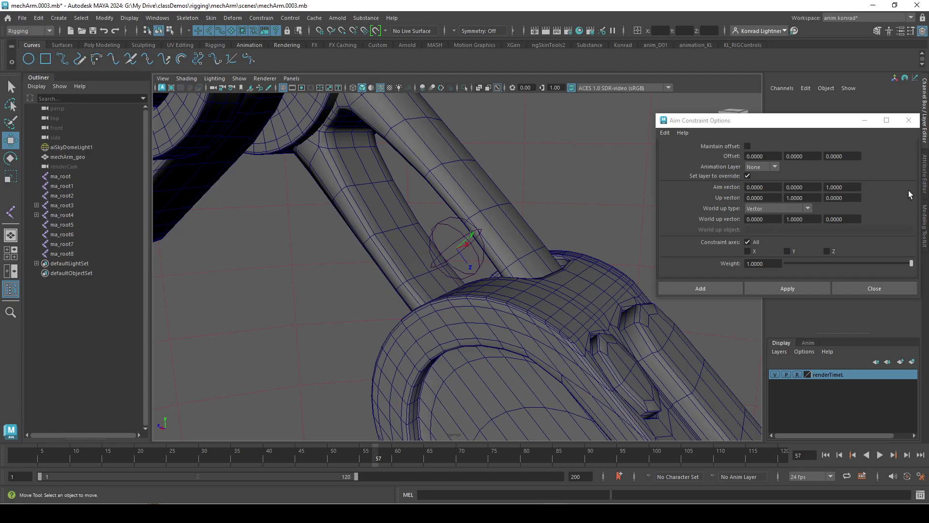
Undo the aim constraint on ma_root4 and set the aim vector's Z component to -1
key(ctrl+z)
click(851, 188)
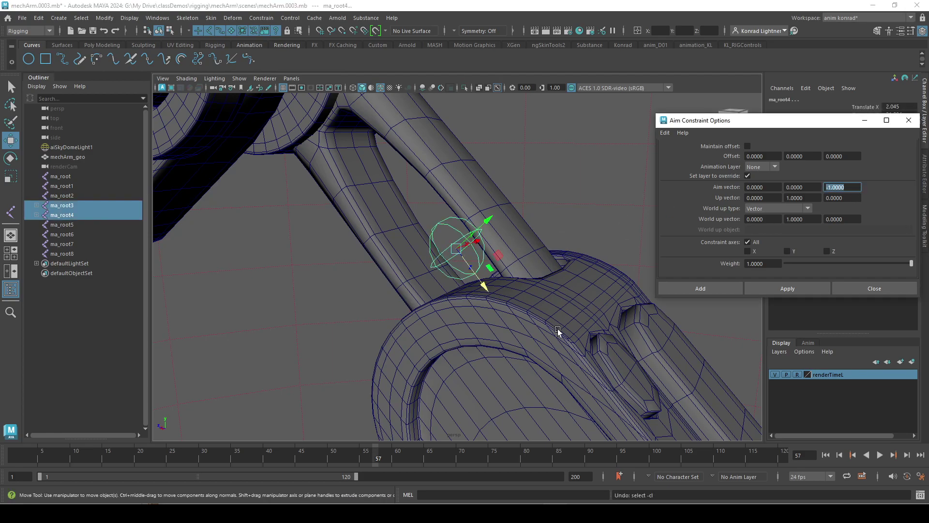
alt+right_drag(563, 330, 430, 286)
alt+middle_drag(430, 286, 402, 257)
key(ctrl+z)
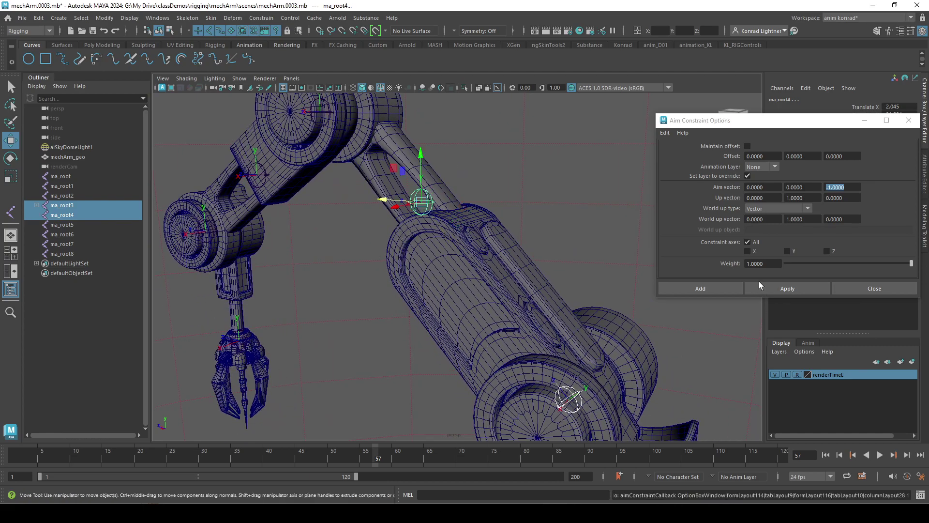
Apply the aim constraint to ma_root4 with ma_root3 as its target, and check the orientation
click(759, 290)
click(613, 254)
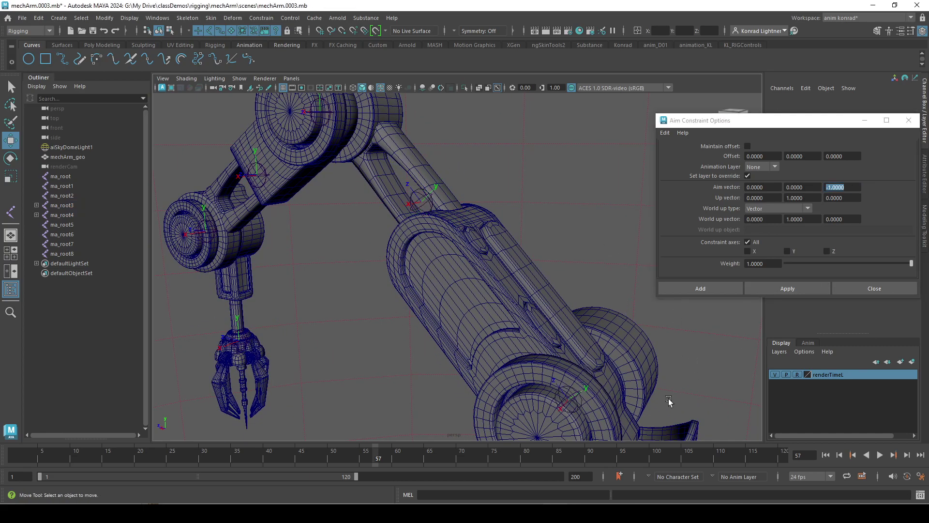
alt+drag(569, 396, 541, 394)
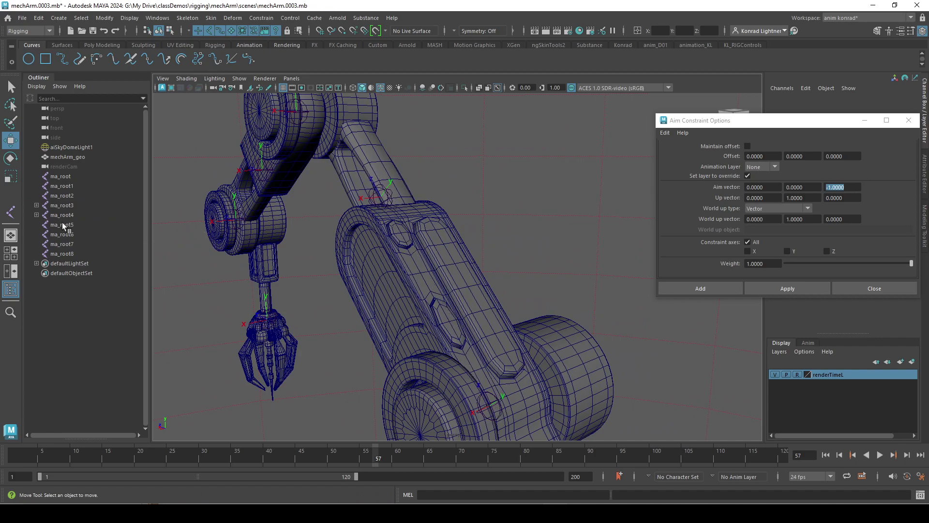
Delete the aim constraints from ma_root3 and ma_root4
click(36, 214)
click(37, 205)
click(90, 234)
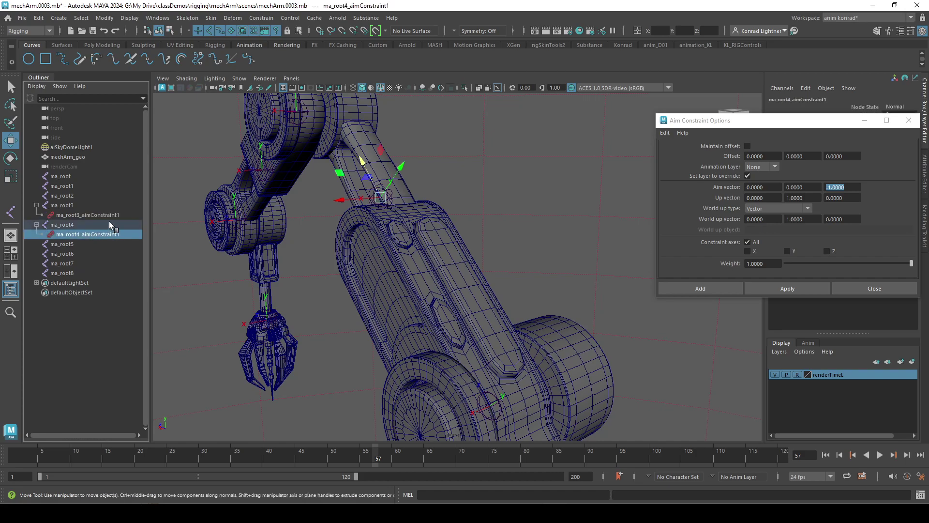
ctrl+click(111, 215)
key(Delete)
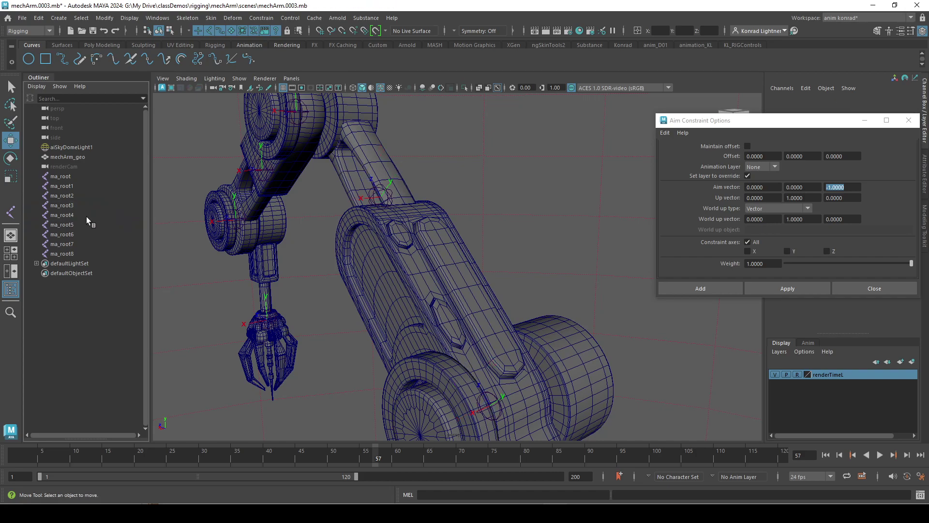
Parent the ma_root4 joint under ma_root3 in the hierarchy
click(90, 216)
click(69, 204)
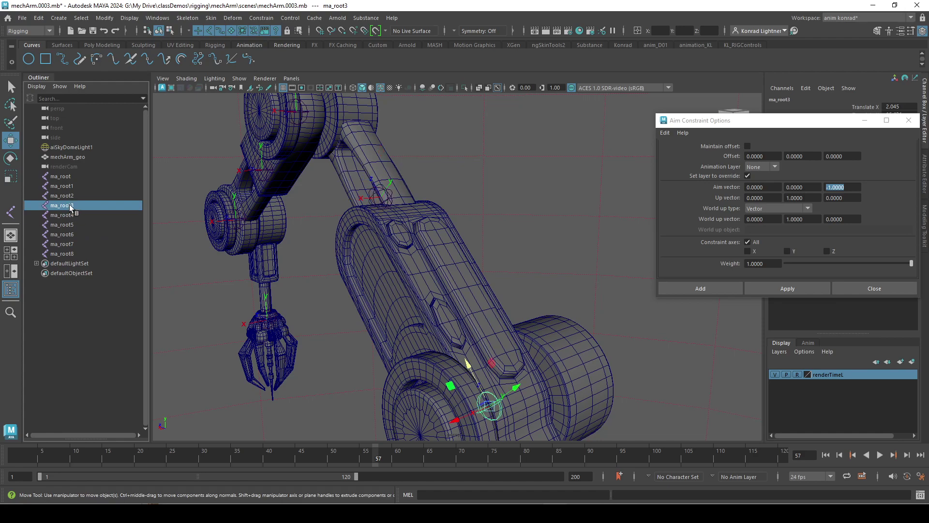
click(68, 215)
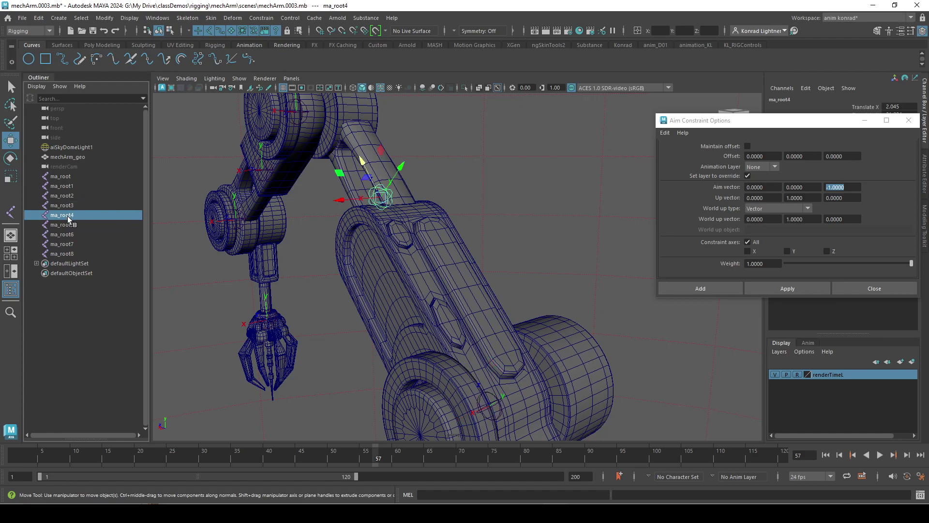
middle_drag(71, 211, 71, 206)
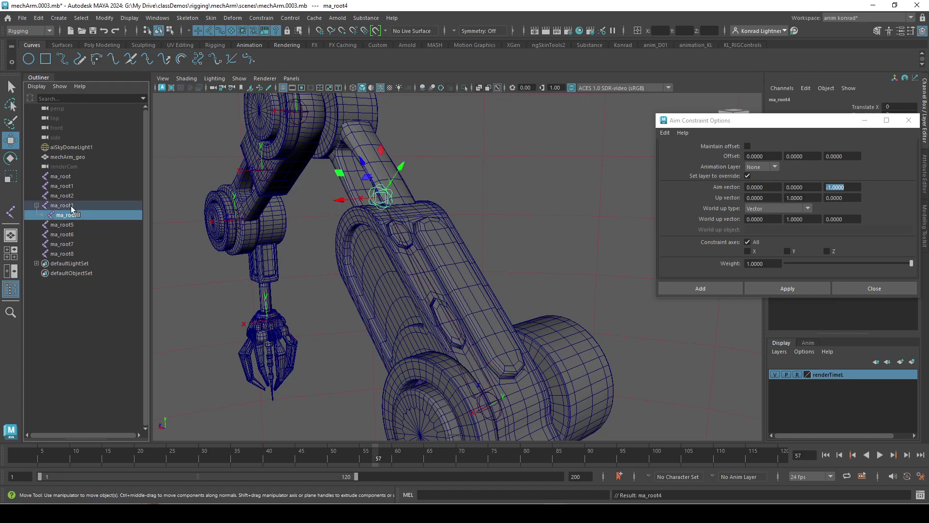
Test how ma_root3 rotates with ma_root4 as its child, and undo the rotation
click(487, 398)
alt+right_drag(506, 331, 405, 322)
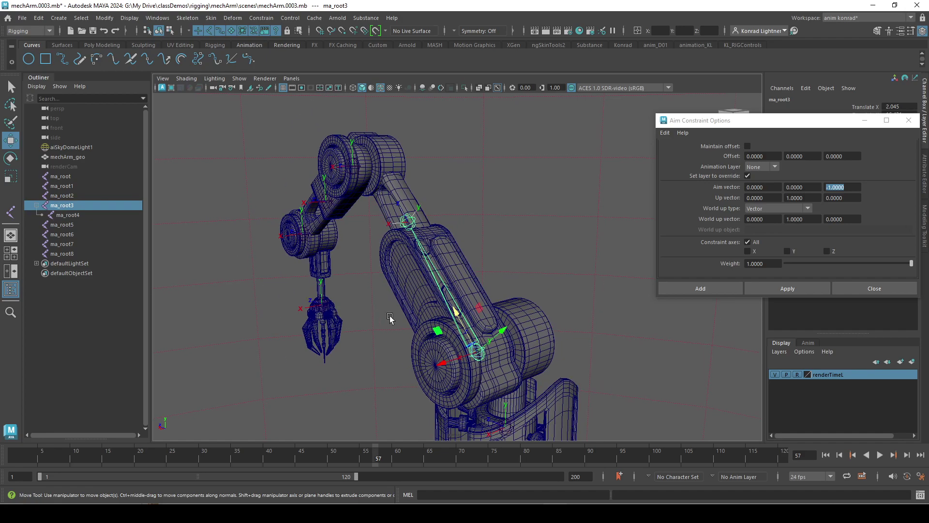
alt+drag(405, 322, 474, 318)
key(e)
drag(537, 286, 528, 310)
key(ctrl+z)
Test sliding ma_root4 along its own Z axis, and undo the movement
click(591, 193)
click(475, 215)
key(w)
drag(443, 183, 426, 155)
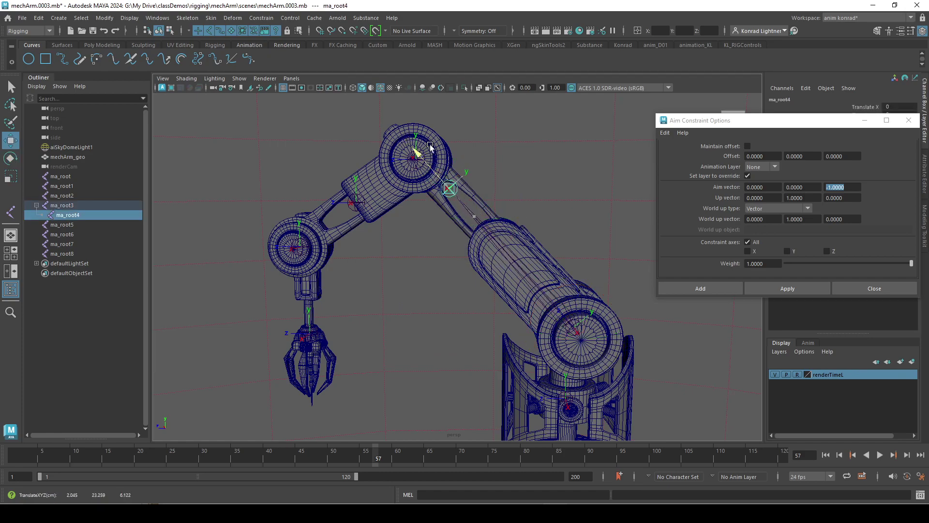
mouse_move(433, 146)
mouse_down()
mouse_move(455, 176)
mouse_move(417, 151)
mouse_up()
key(ctrl+z)
Undo the parenting of ma_root4 under ma_root3
click(573, 193)
alt+middle_drag(443, 180, 475, 231)
scroll(463, 206, up, 3)
click(437, 183)
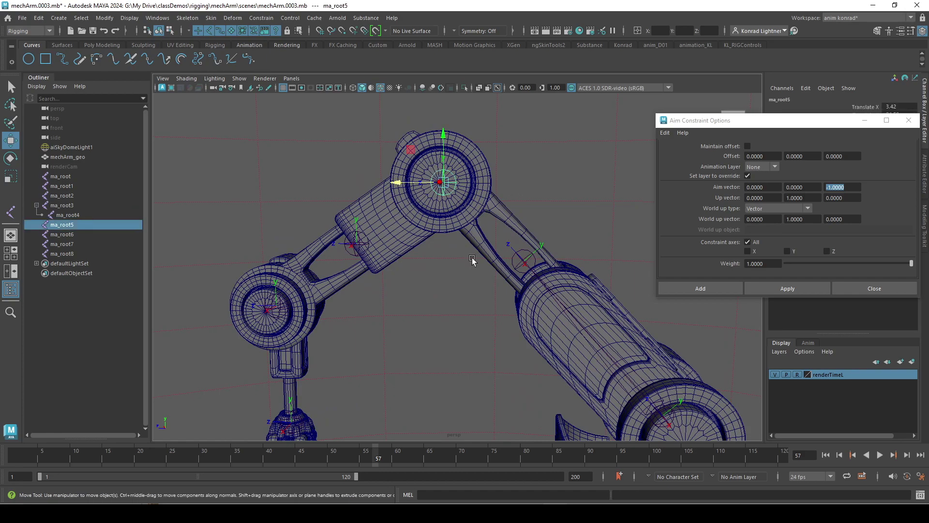
key(ctrl+z)
key(ctrl+z)
key(ctrl+z)
key(ctrl+z)
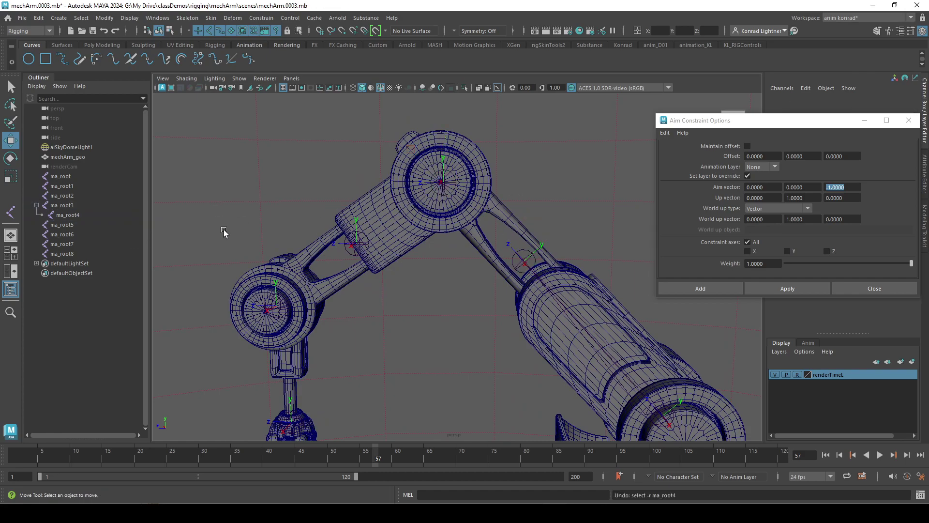
key(ctrl+z)
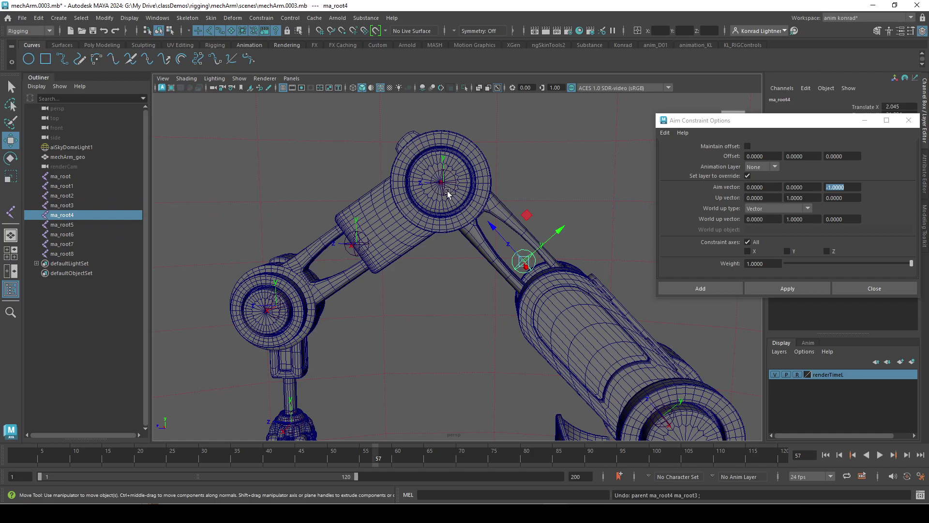
Try moving ma_root5 along its X axis to 4.69, snapped to the geometry of the elbow's round cap
click(447, 193)
click(443, 184)
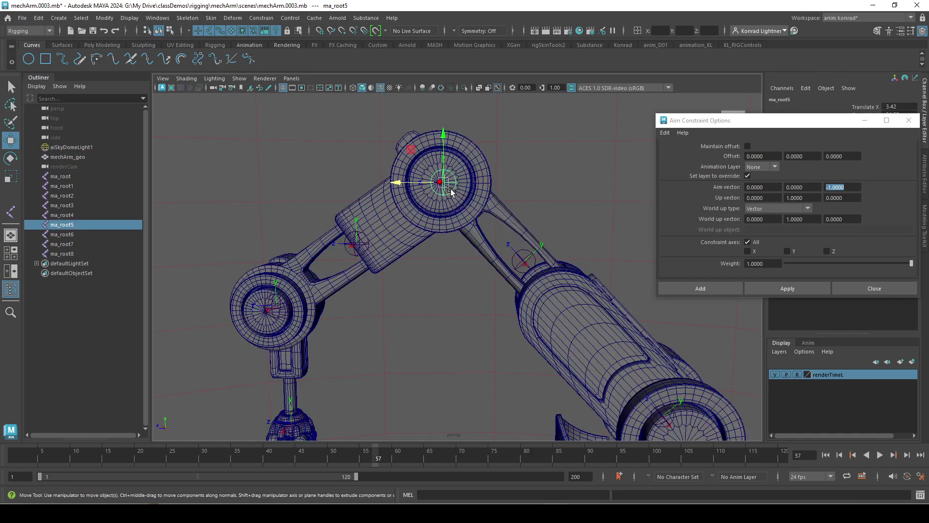
alt+drag(399, 231, 404, 274)
key(f)
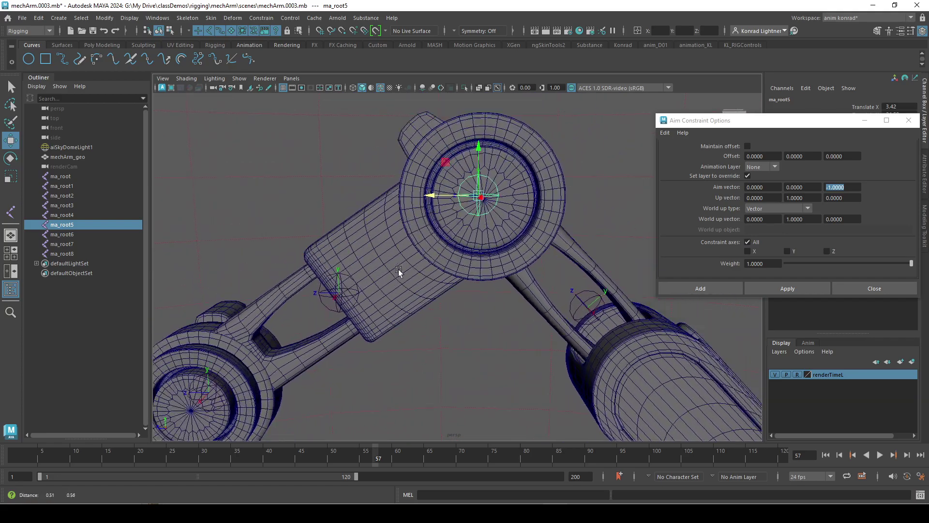
alt+right_drag(434, 263, 493, 209)
key(c)
middle_drag(492, 166, 391, 294)
alt+right_drag(391, 294, 367, 288)
alt+drag(367, 289, 486, 297)
alt+middle_drag(692, 383, 537, 344)
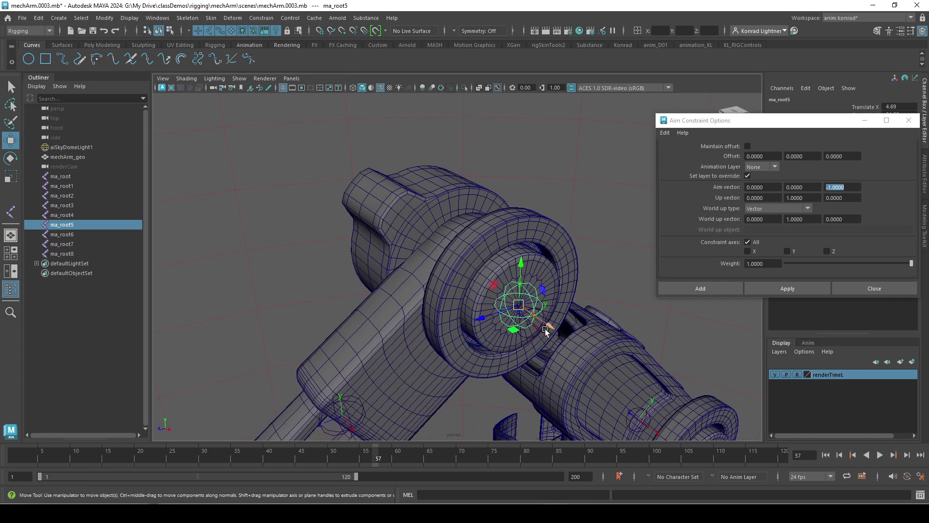
alt+drag(542, 328, 566, 341)
alt+middle_drag(565, 341, 531, 339)
Snap ma_root5 back along its X axis to 3.42
click(636, 328)
key(v)
middle_click(535, 262)
alt+drag(605, 366, 404, 345)
alt+middle_drag(379, 331, 408, 316)
scroll(406, 315, up, 2)
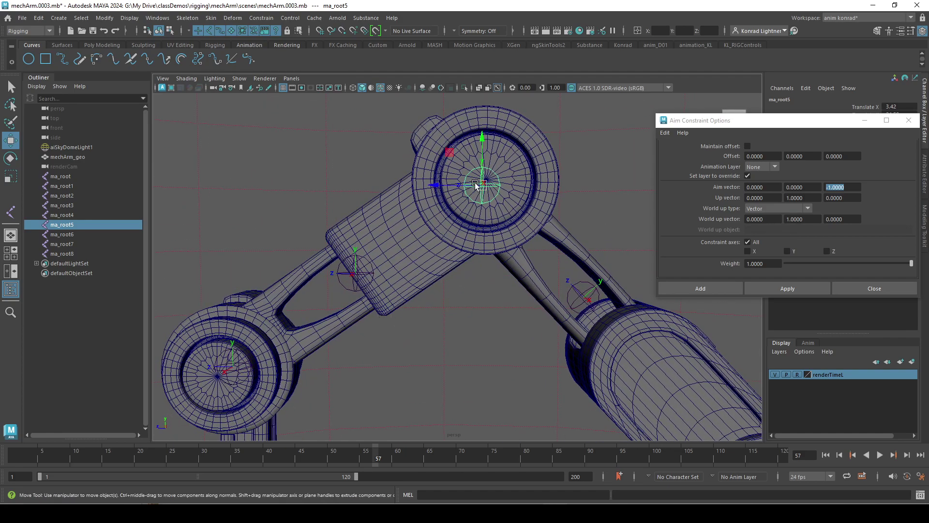
Set the aim vector's Z component to 1 and try aiming ma_root6 at ma_root5
shift+click(353, 286)
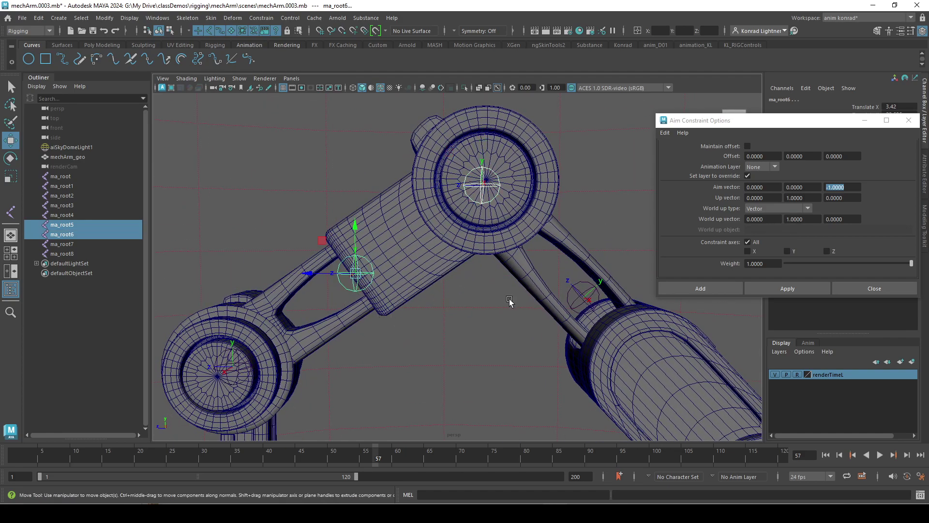
click(831, 188)
click(803, 285)
click(803, 287)
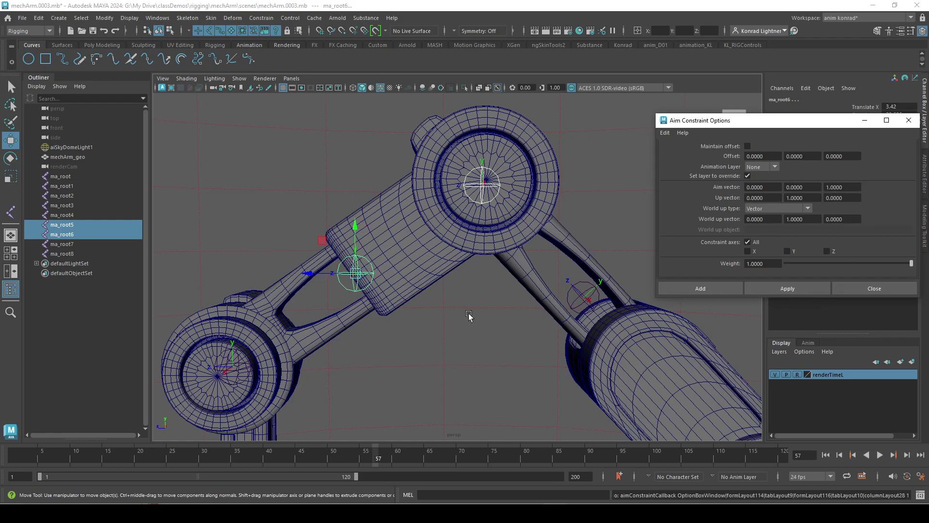
Apply the aim constraint to ma_root5 with ma_root6 as its target
click(355, 292)
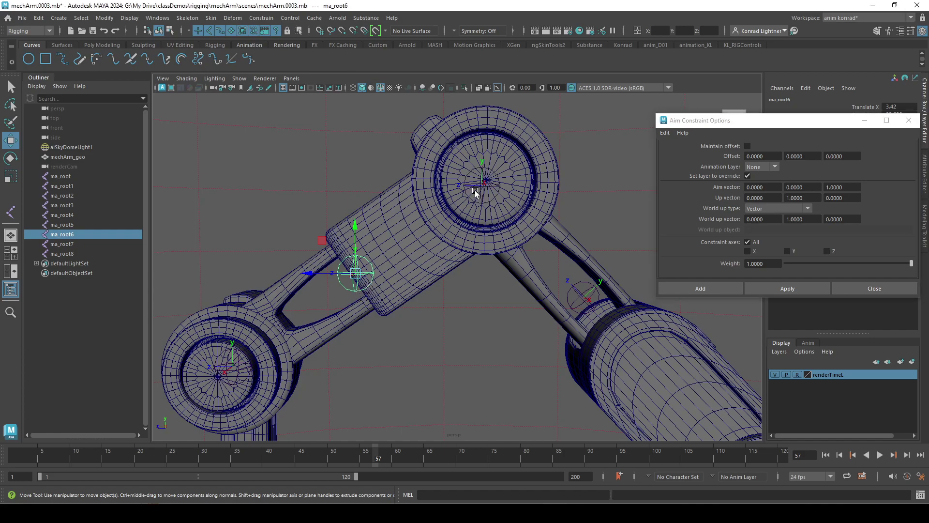
shift+click(475, 193)
click(786, 292)
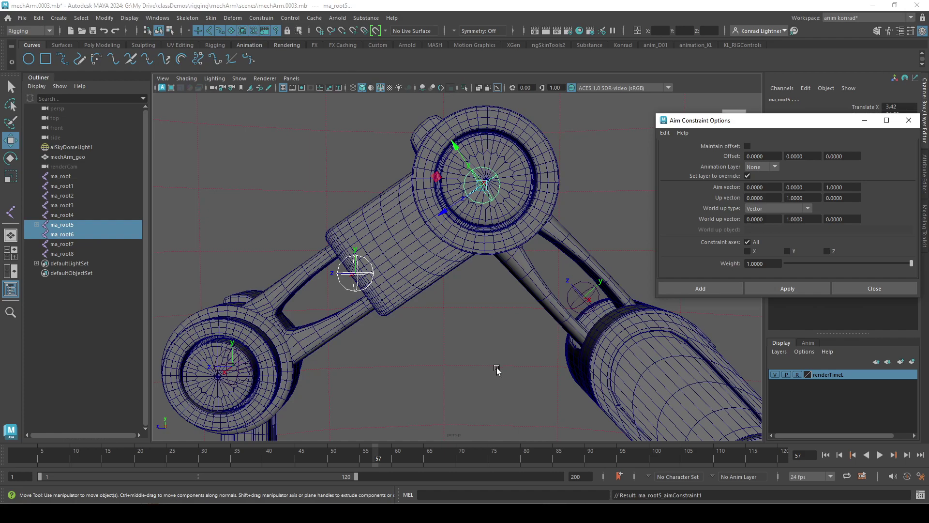
click(179, 301)
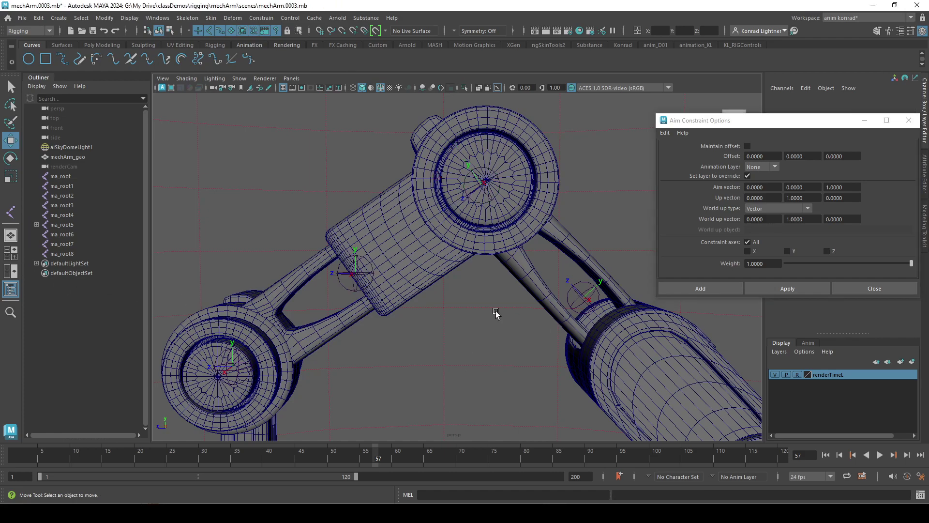
Set the aim vector's Z component to -1 and aim-constrain ma_root6 to ma_root5
click(351, 290)
click(429, 326)
click(828, 186)
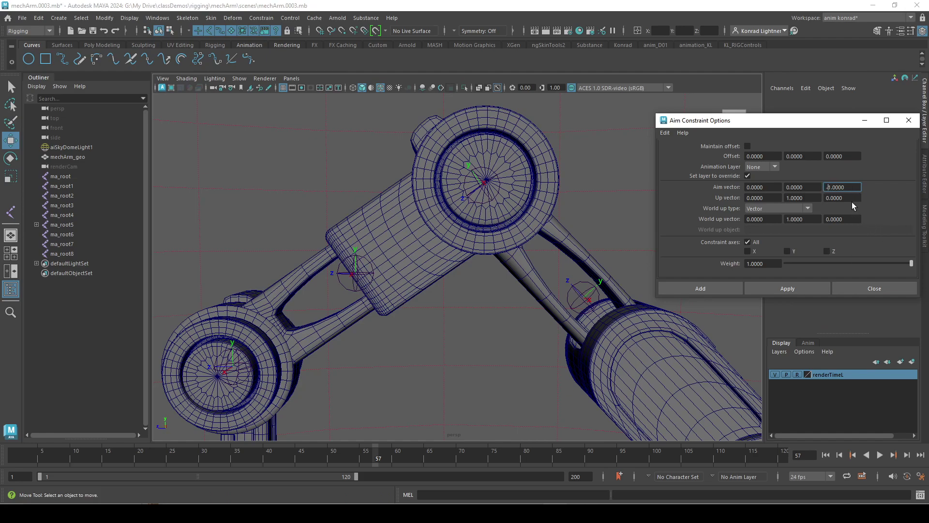
text(-)
click(853, 198)
click(536, 326)
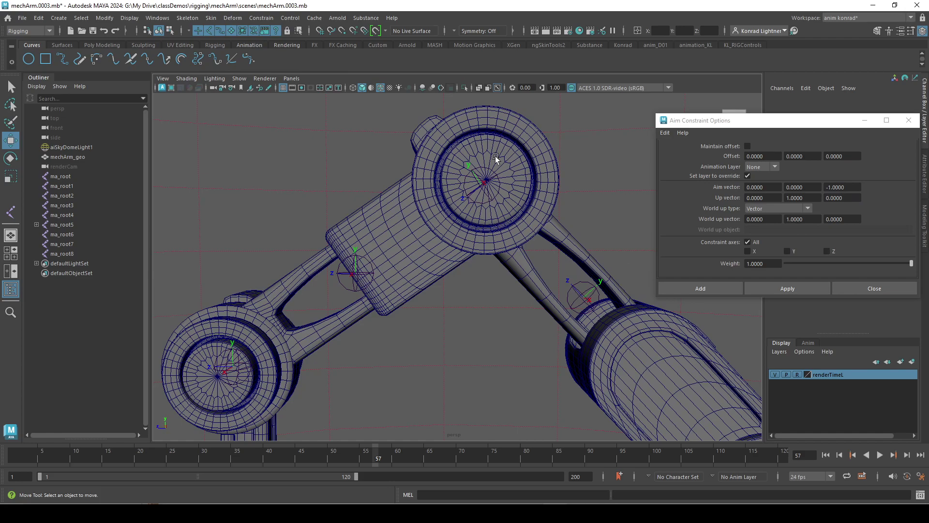
click(486, 188)
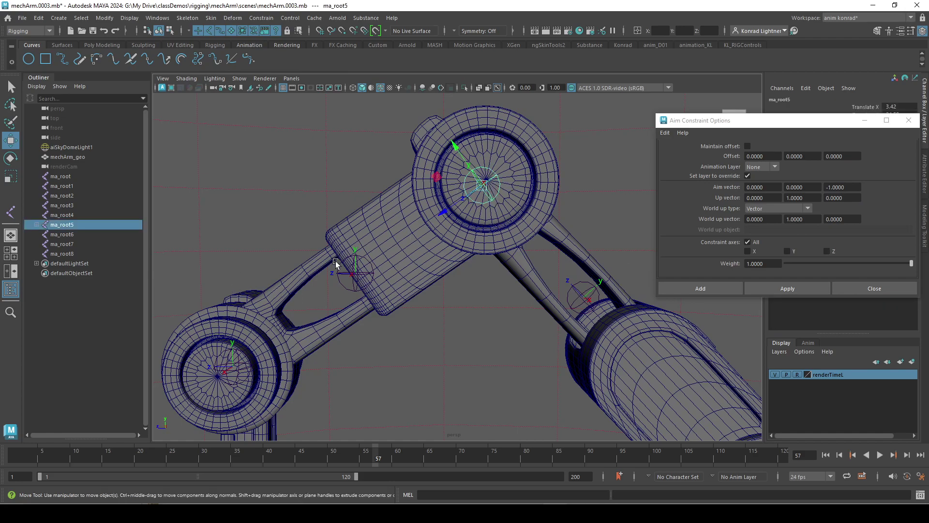
shift+click(344, 275)
click(818, 289)
Delete the aim constraints from ma_root5 and ma_root6
click(36, 234)
click(36, 225)
click(90, 255)
ctrl+click(111, 234)
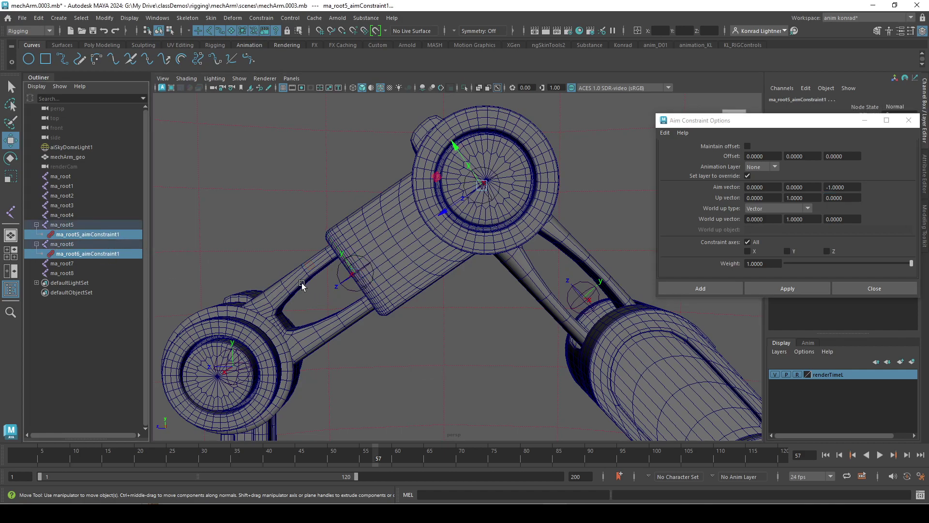
key(Delete)
Turn off the wireframe overlay on the shaded model and frame the wrist joint ma_root7
alt+middle_drag(508, 308, 534, 194)
scroll(487, 247, up, 4)
alt+middle_drag(329, 228, 481, 286)
alt+right_drag(481, 286, 554, 222)
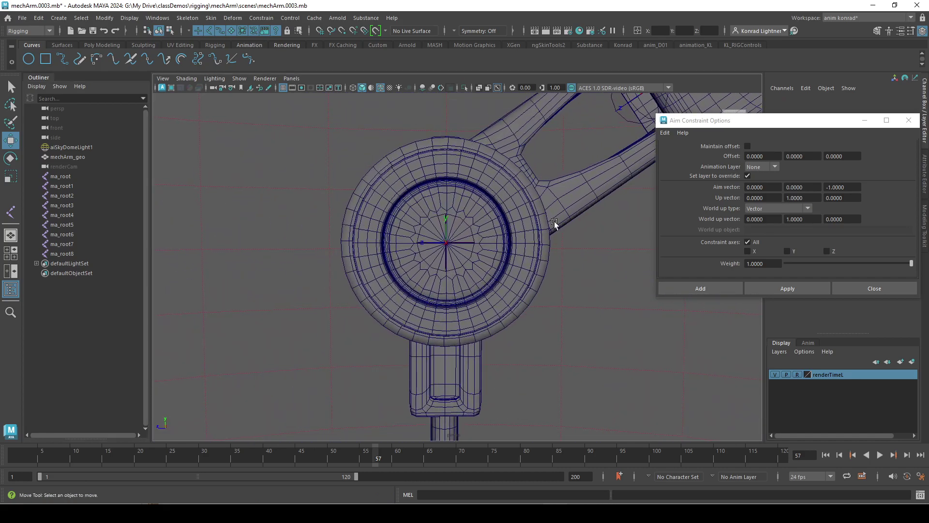
click(381, 88)
alt+right_drag(562, 319, 558, 251)
mouse_move(559, 250)
alt+middle_down()
mouse_move(350, 305)
mouse_move(466, 278)
alt+middle_up()
scroll(405, 259, up, 3)
alt+middle_drag(370, 289, 440, 249)
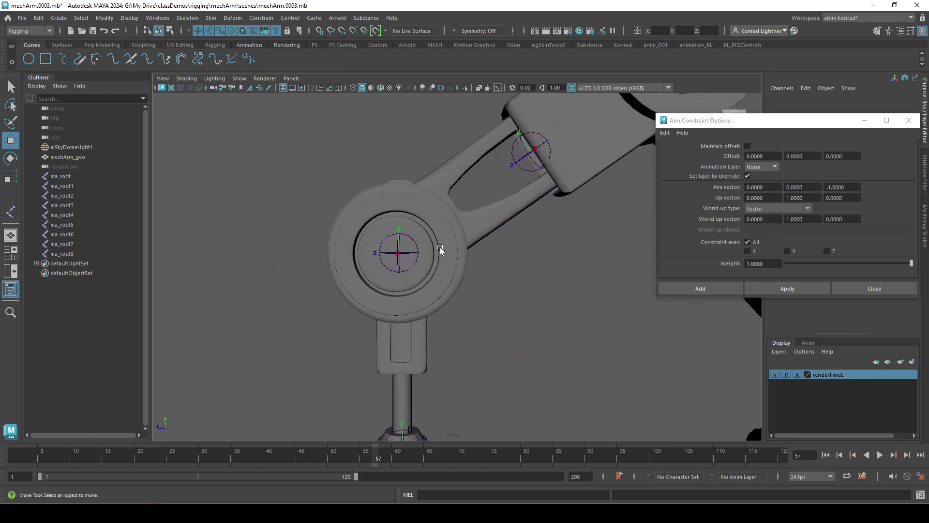
Apply the aim constraint to ma_root7 with ma_root6 as its target
click(396, 254)
click(557, 306)
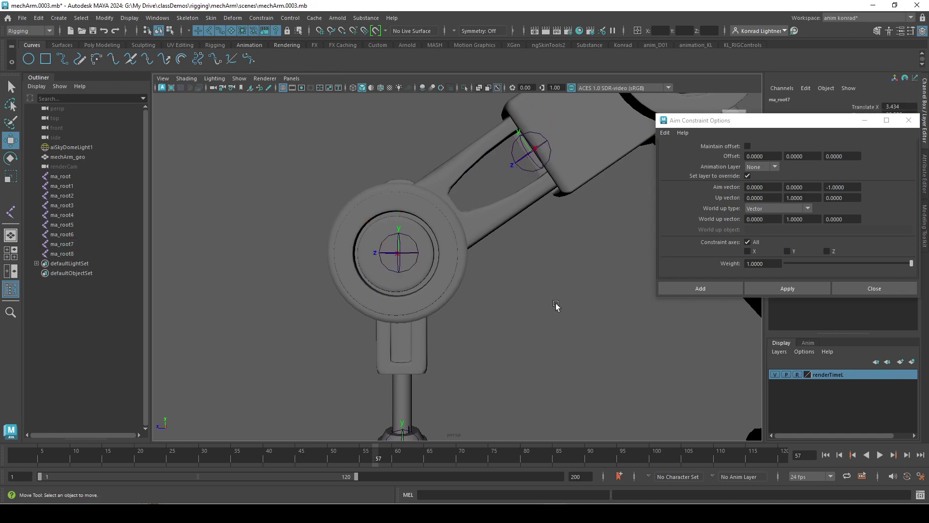
click(520, 164)
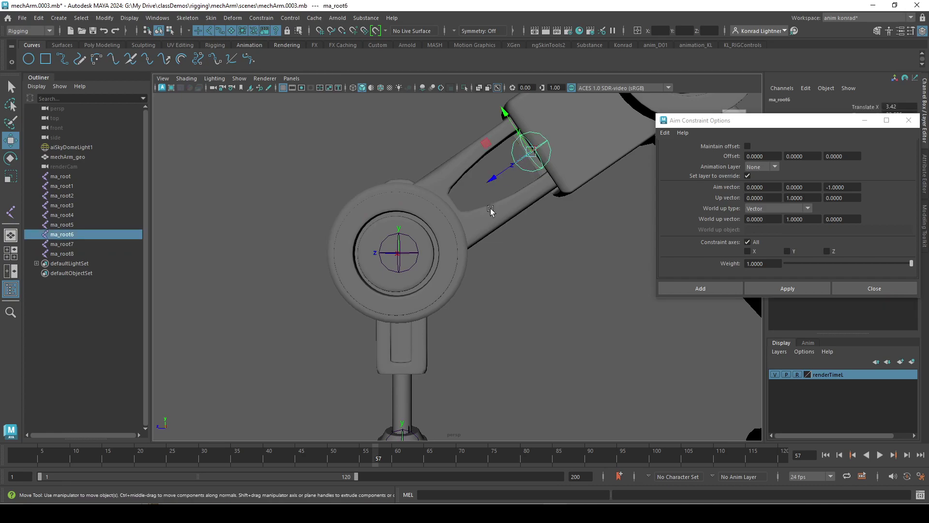
shift+click(417, 254)
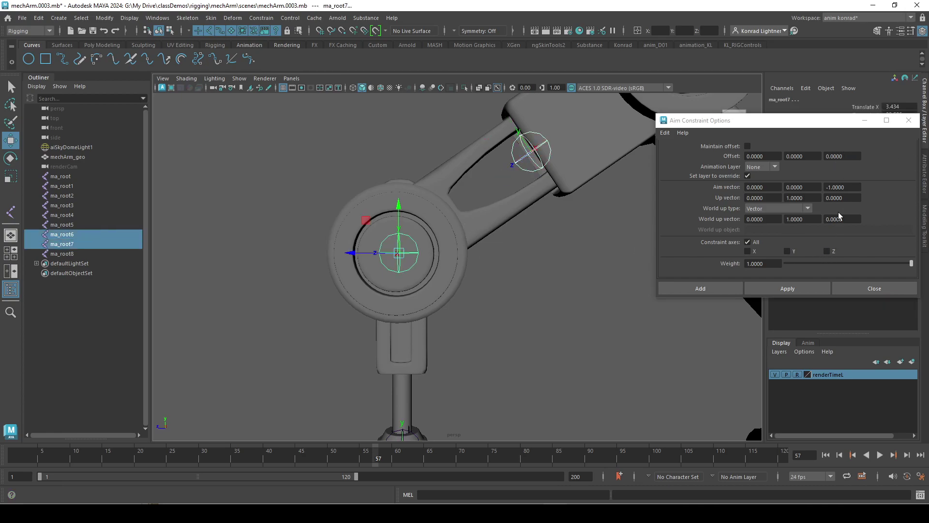
click(796, 289)
click(534, 338)
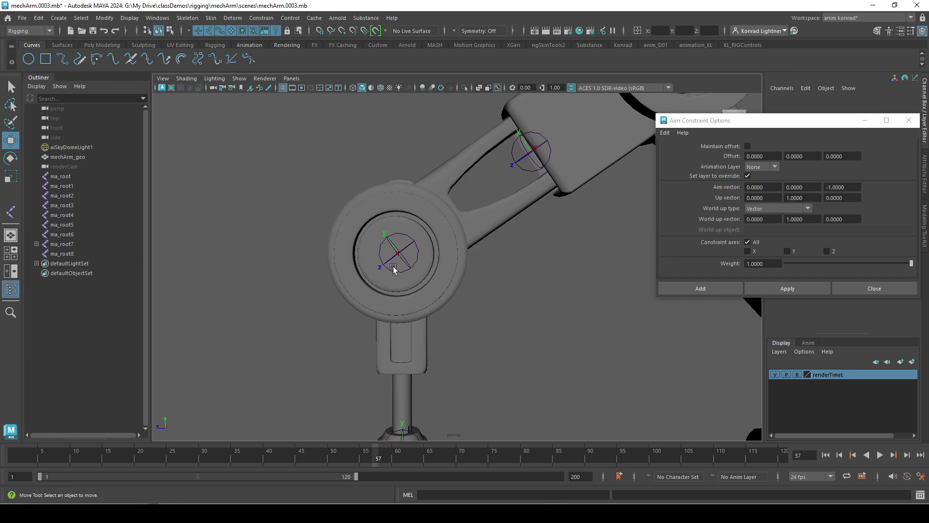
Examine the joint axes along the whole arm, from the base and shoulder to the gripper
alt+right_drag(577, 299, 402, 303)
alt+middle_drag(402, 303, 377, 234)
alt+drag(416, 273, 198, 312)
alt+middle_drag(477, 349, 446, 248)
alt+drag(443, 344, 483, 352)
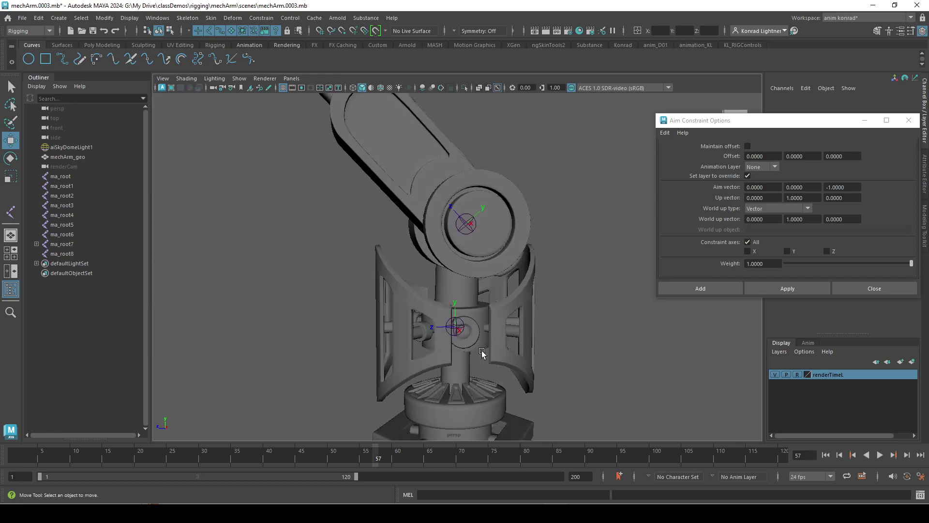
alt+middle_drag(502, 363, 502, 312)
alt+drag(503, 314, 556, 332)
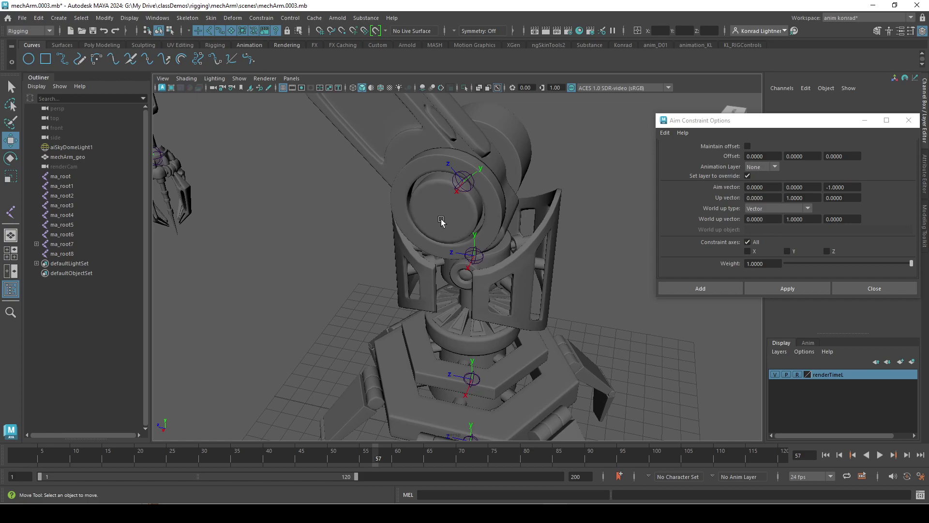
alt+drag(424, 237, 535, 369)
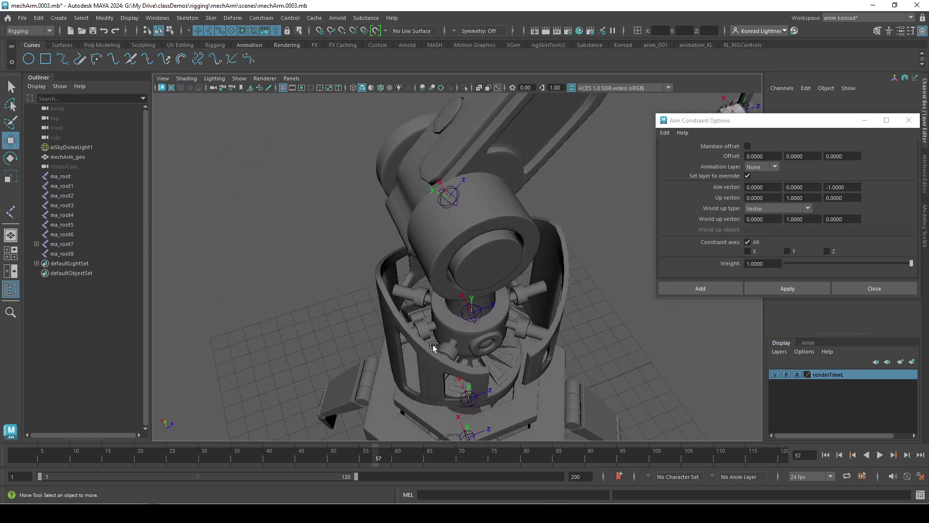
alt+drag(429, 351, 526, 356)
alt+middle_drag(526, 357, 547, 406)
alt+drag(354, 232, 426, 167)
alt+middle_drag(513, 165, 562, 285)
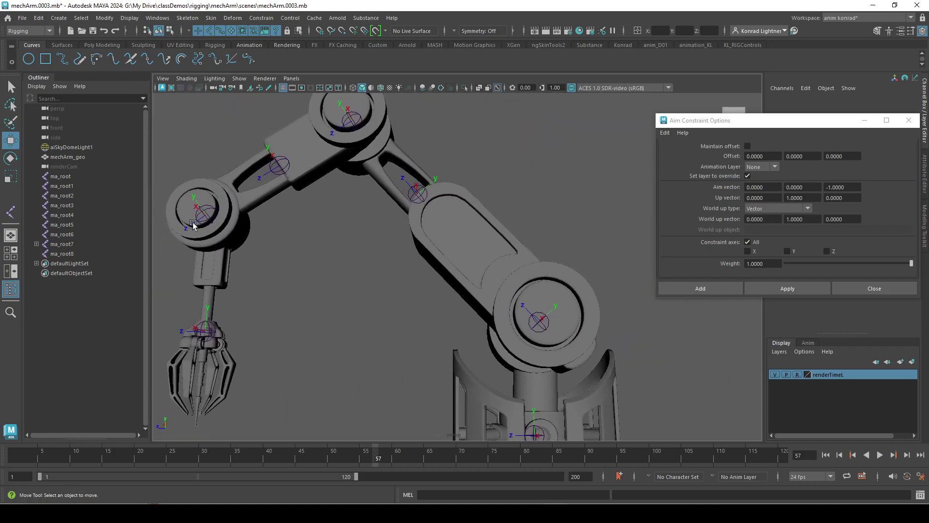
alt+right_drag(479, 323, 368, 310)
alt+middle_drag(368, 310, 454, 290)
alt+drag(454, 290, 405, 308)
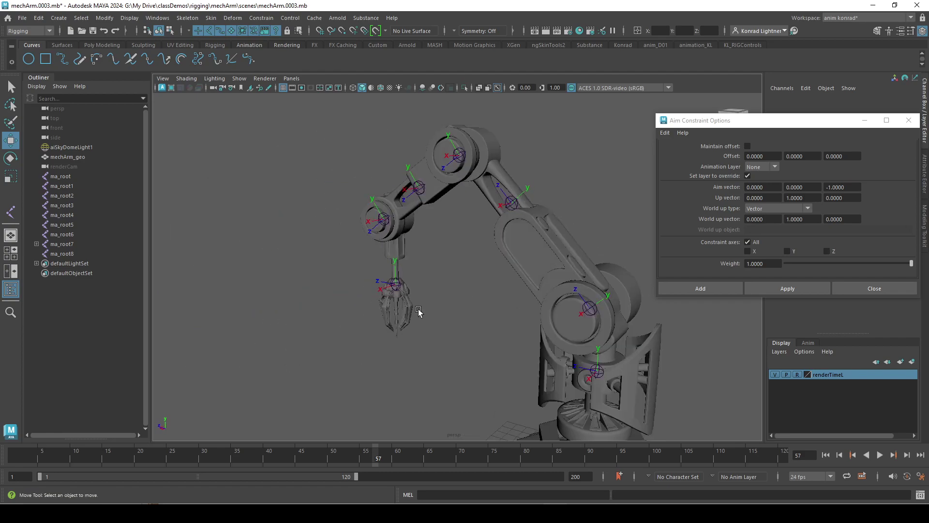